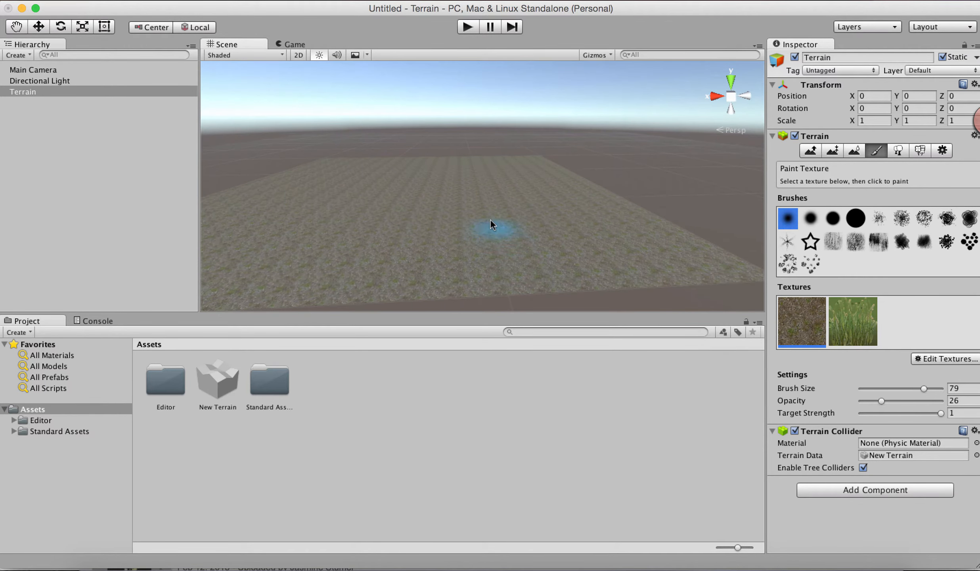
Step: Paint four separate patches of the grass texture onto the flat terrain
alt+drag(498, 216, 492, 209)
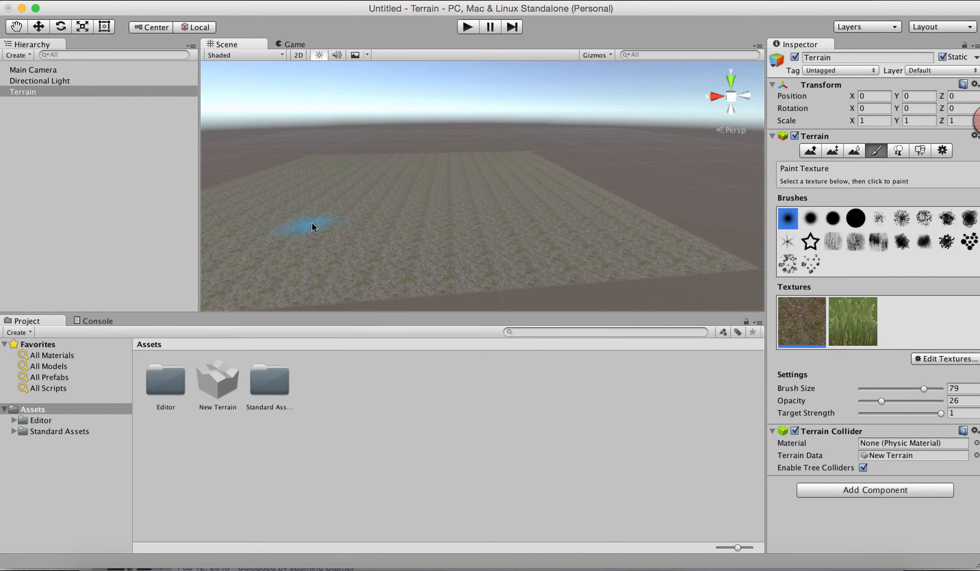
scroll(559, 278, up, 3)
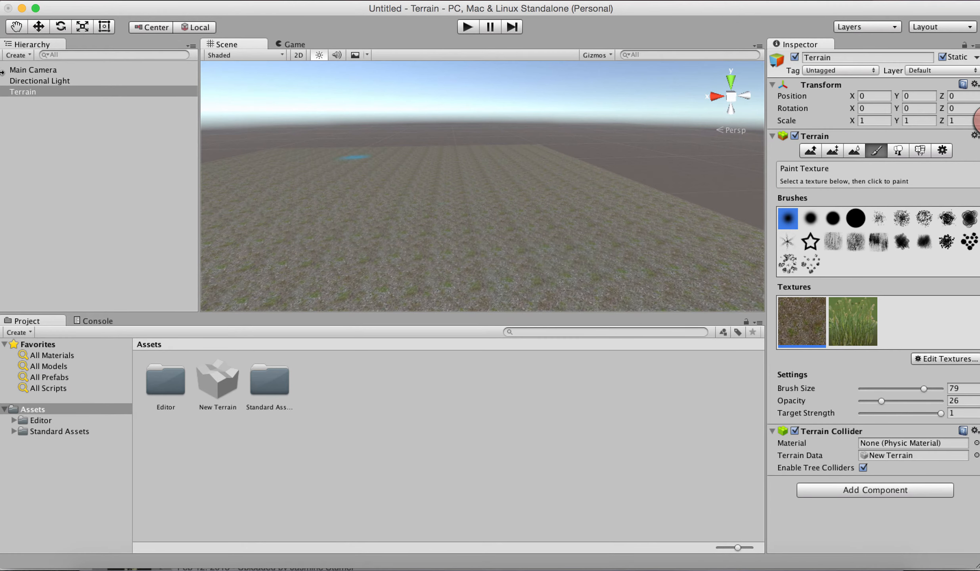
click(842, 319)
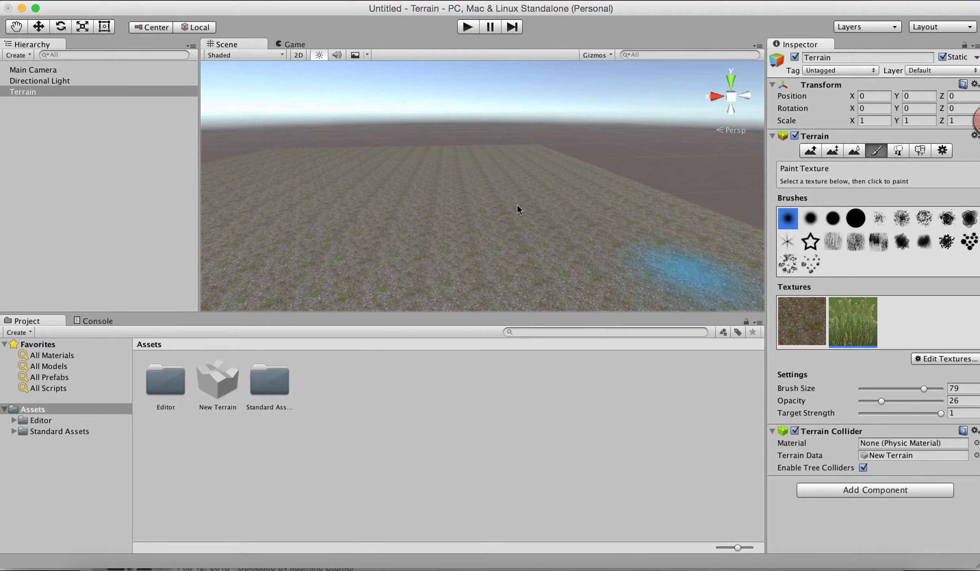
click(475, 192)
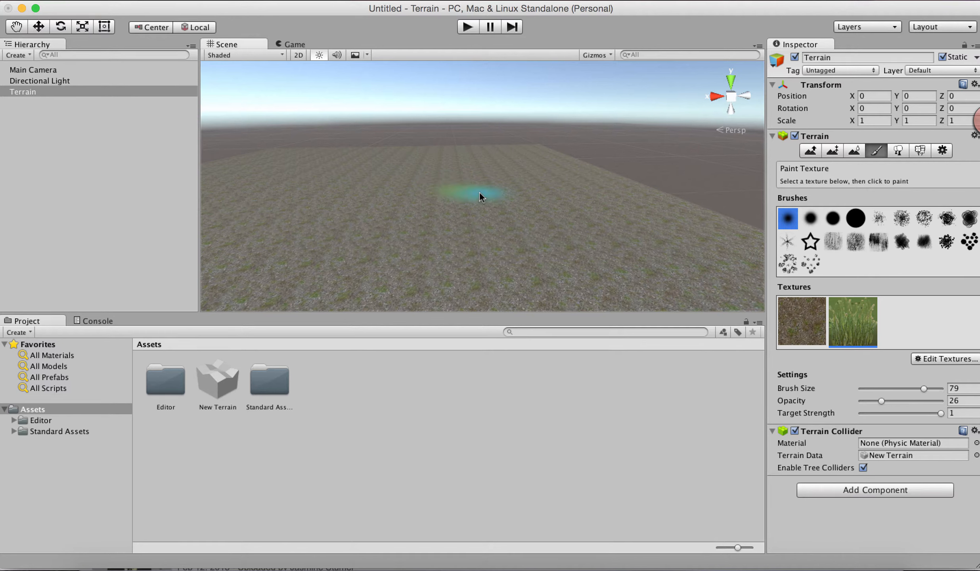
click(253, 238)
click(501, 288)
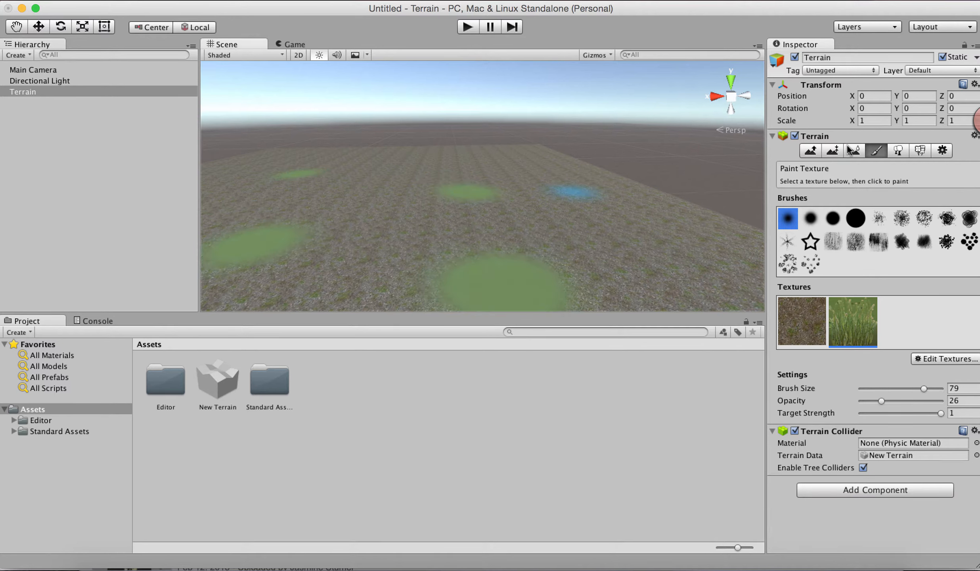
Step: Raise scattered hills across the terrain with the Raise / Lower Terrain tool, including a ridge through the grass patch
click(811, 150)
mouse_move(656, 230)
alt+mouse_down()
mouse_move(552, 248)
mouse_move(542, 219)
alt+mouse_up()
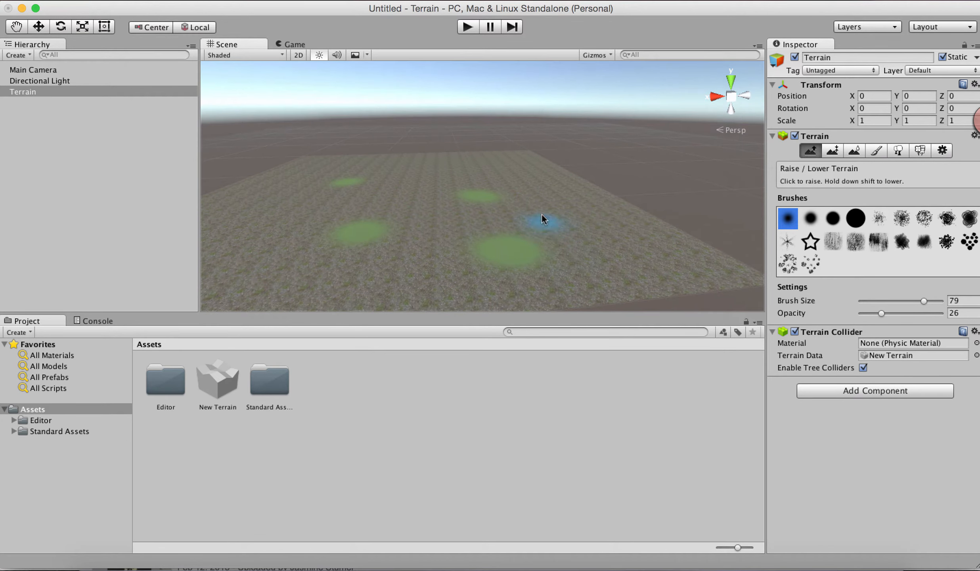
click(548, 185)
click(596, 251)
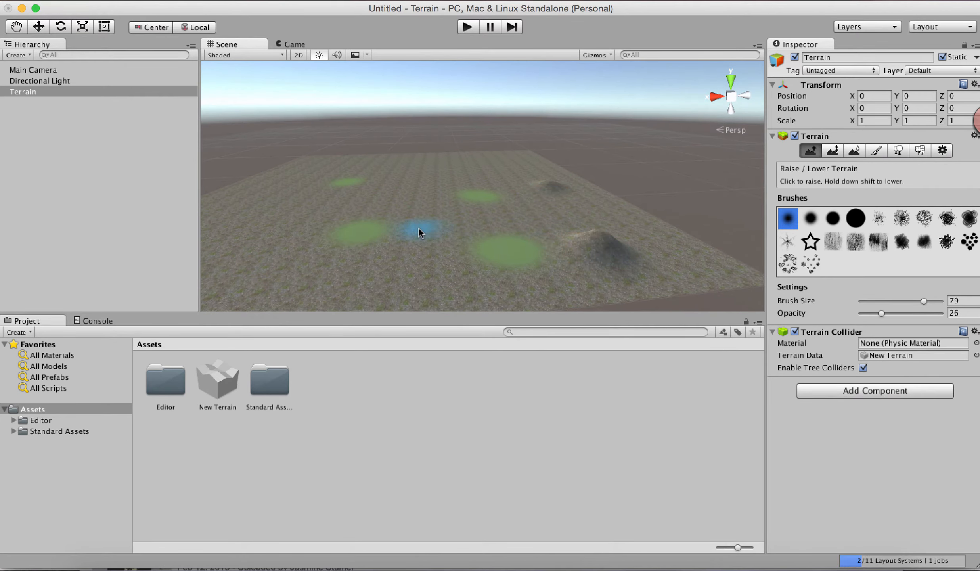
drag(344, 233, 286, 236)
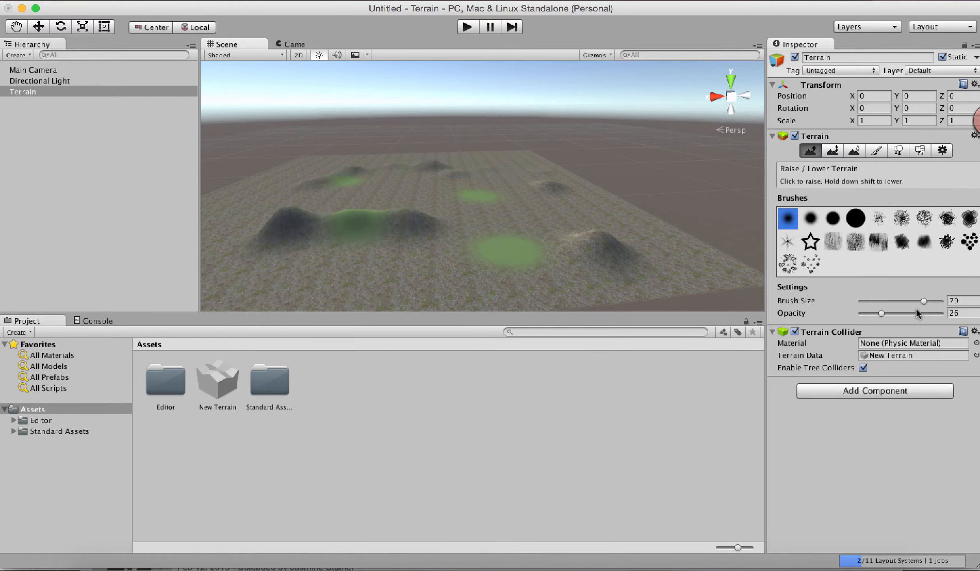
Step: Set the brush size to 54 and raise a tall twin-peaked mountain at the terrain's corner with smaller hills beside it
drag(923, 301, 904, 301)
mouse_move(363, 202)
middle_down()
mouse_move(430, 211)
mouse_move(635, 191)
middle_up()
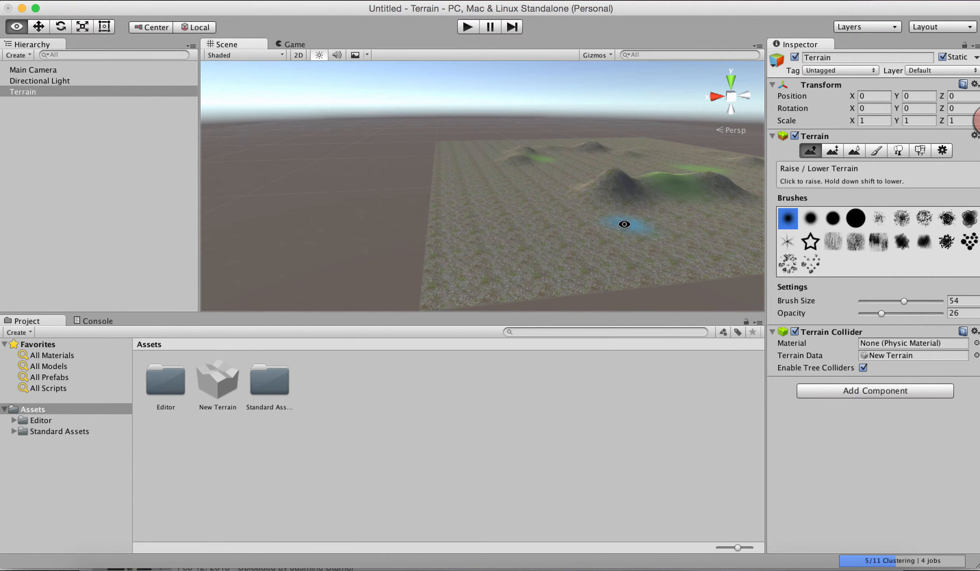
mouse_move(623, 223)
alt+mouse_down()
mouse_move(568, 235)
mouse_move(279, 234)
mouse_move(288, 226)
alt+mouse_up()
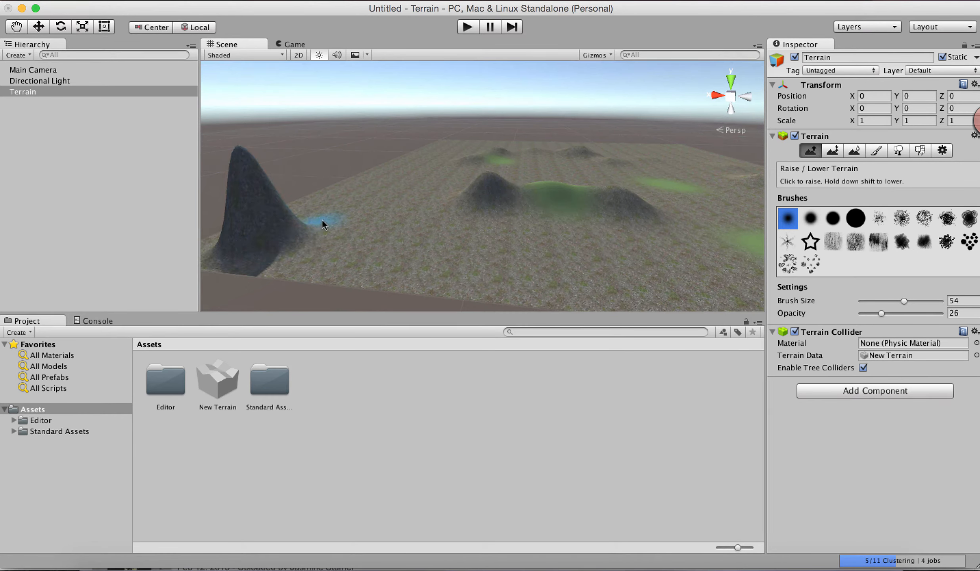
mouse_move(319, 224)
mouse_down()
mouse_move(341, 212)
mouse_move(283, 204)
mouse_move(320, 196)
mouse_move(308, 178)
mouse_up()
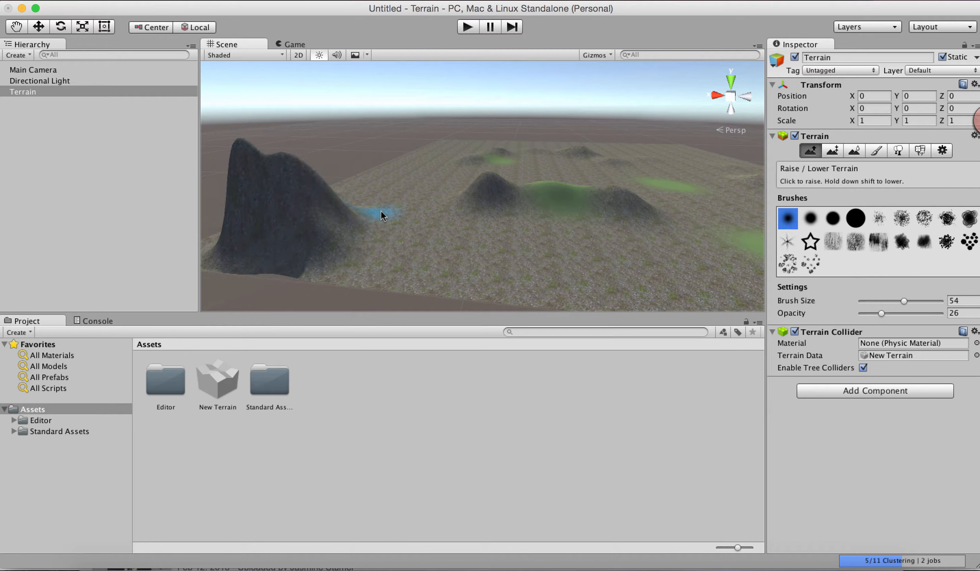
mouse_move(385, 198)
mouse_down()
mouse_move(415, 247)
mouse_move(444, 269)
mouse_up()
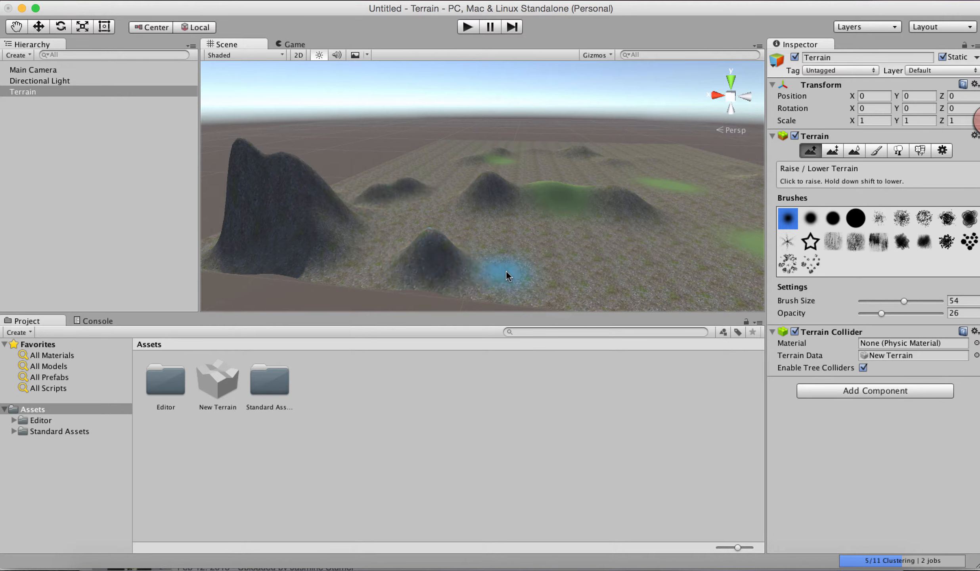
Step: Raise more hills along the terrain's opposite edge, including one steep peak and a low ridge
mouse_move(509, 271)
mouse_down()
mouse_move(567, 277)
mouse_move(401, 238)
mouse_up()
scroll(639, 279, down, 5)
drag(545, 190, 529, 193)
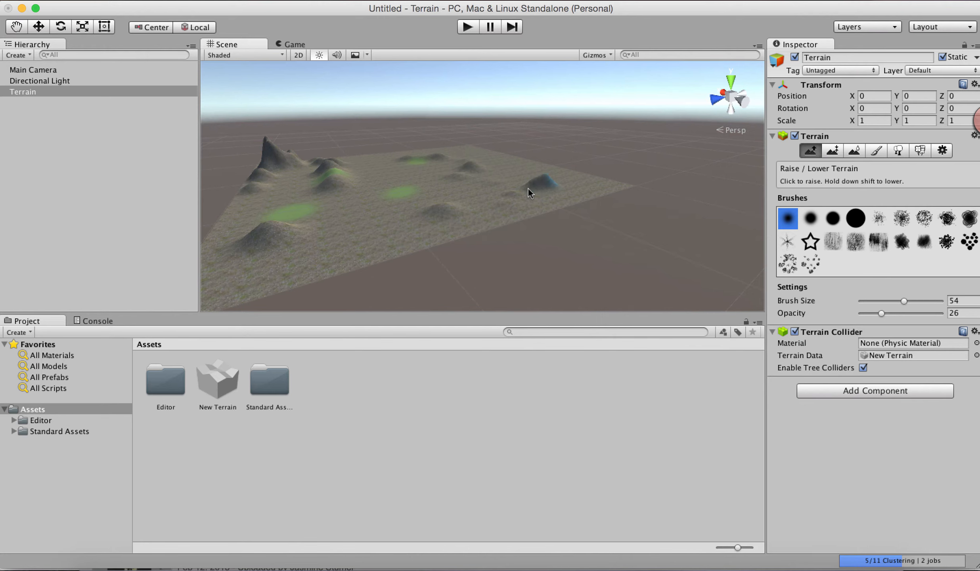
mouse_move(354, 245)
mouse_down()
mouse_move(487, 225)
mouse_move(449, 210)
mouse_up()
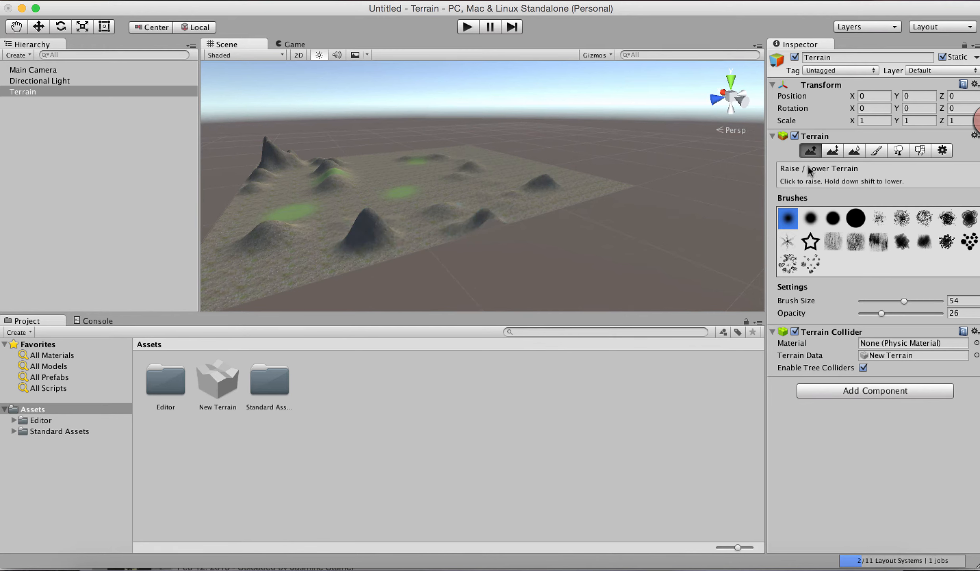
Step: Use Paint Height with the height set to 120 to build up three of the existing hills
click(833, 151)
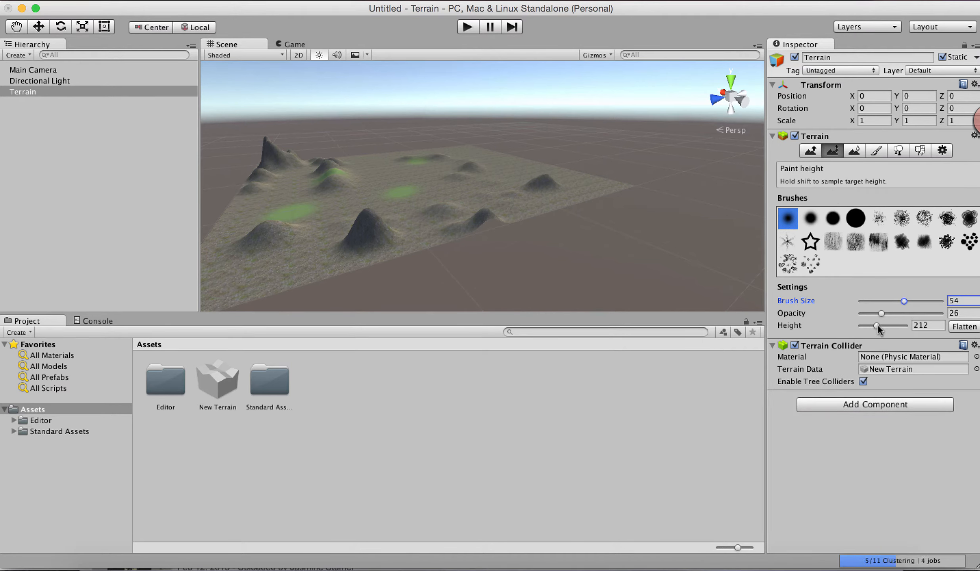
drag(878, 324, 871, 325)
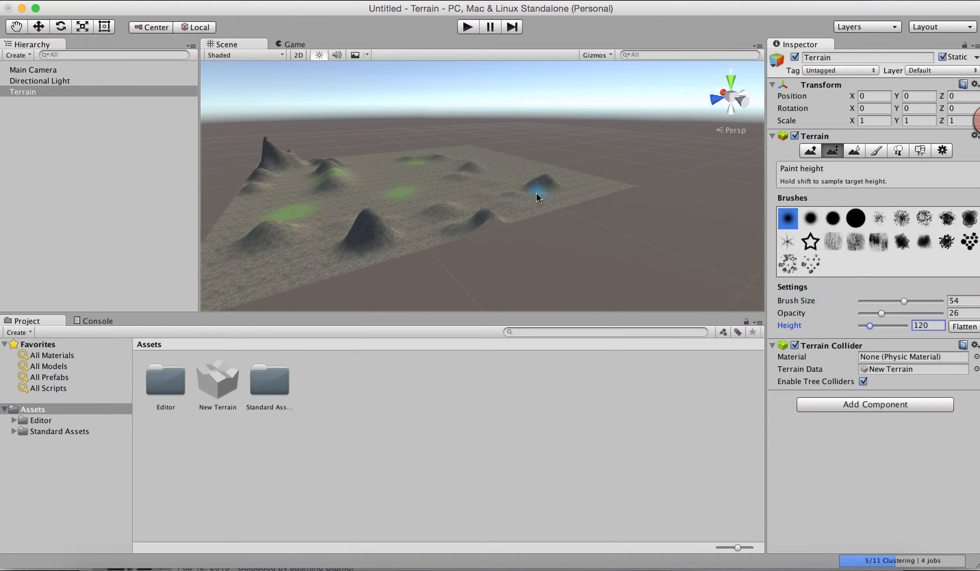
click(545, 186)
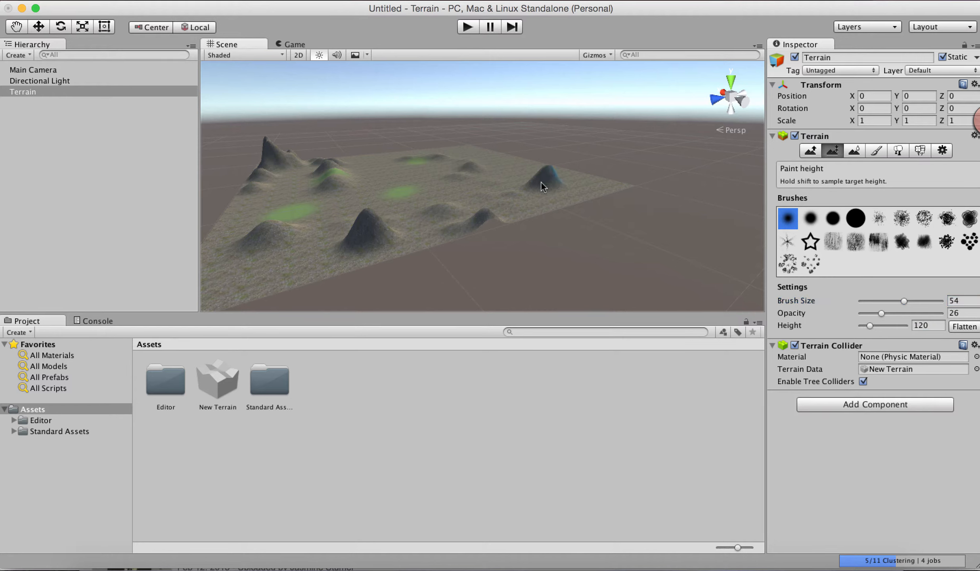
click(372, 216)
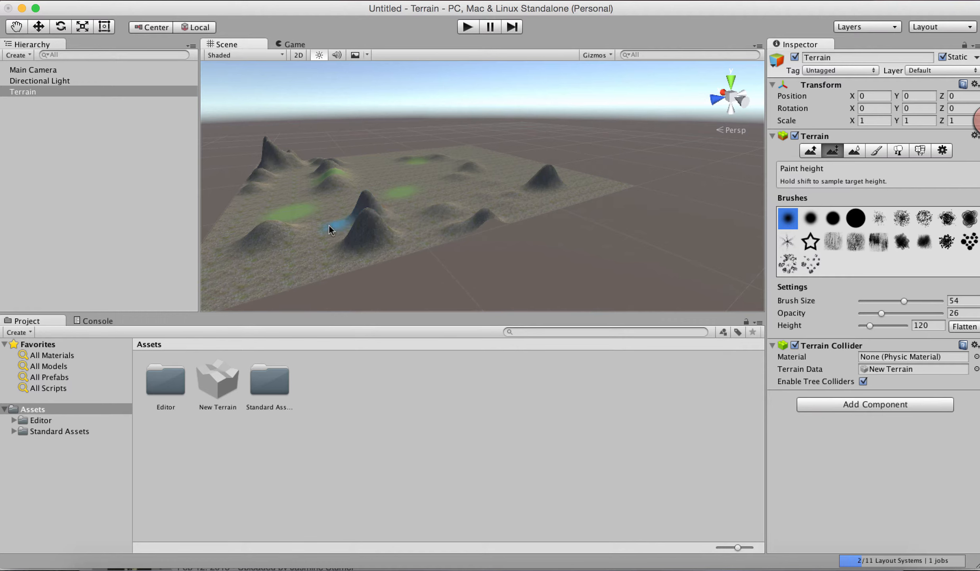
click(276, 229)
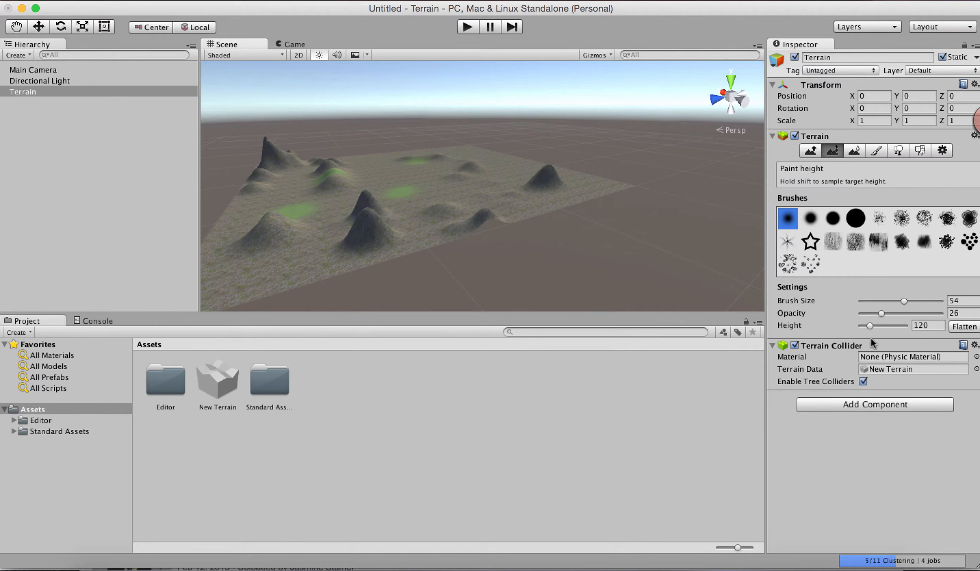
Step: Set the paint height to 0, lower the hill near the terrain's far corner, and reduce the brush size to 45
drag(868, 327, 856, 326)
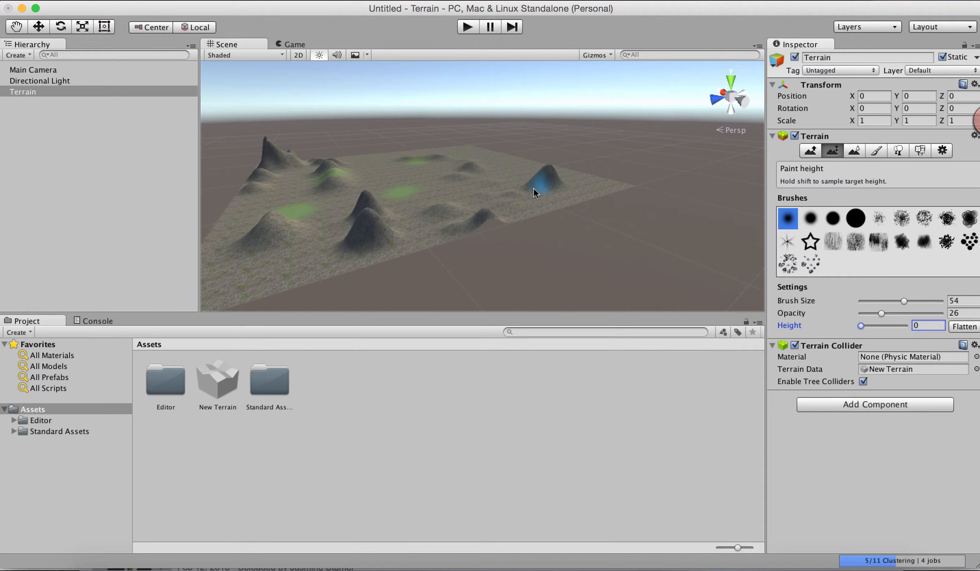
drag(533, 188, 587, 194)
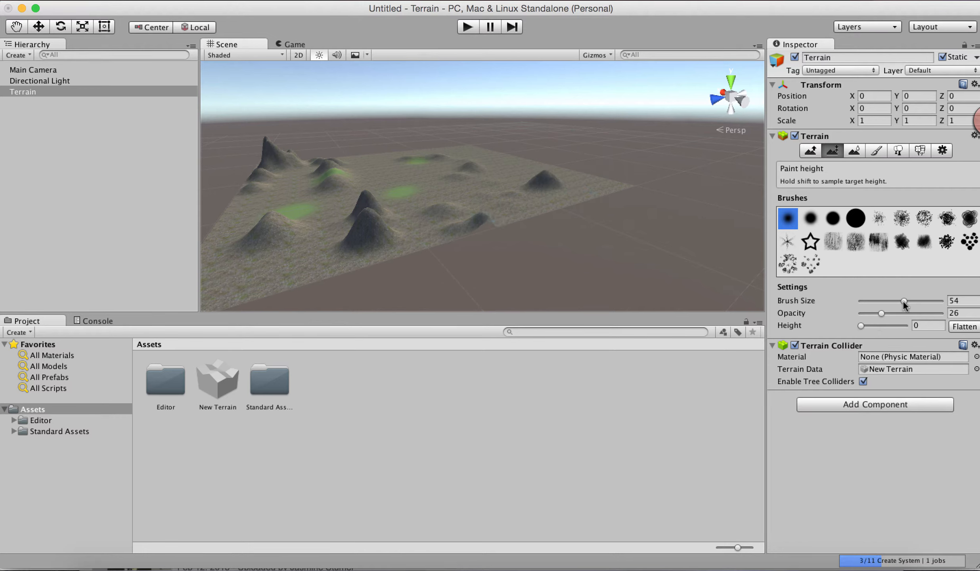
drag(902, 300, 894, 305)
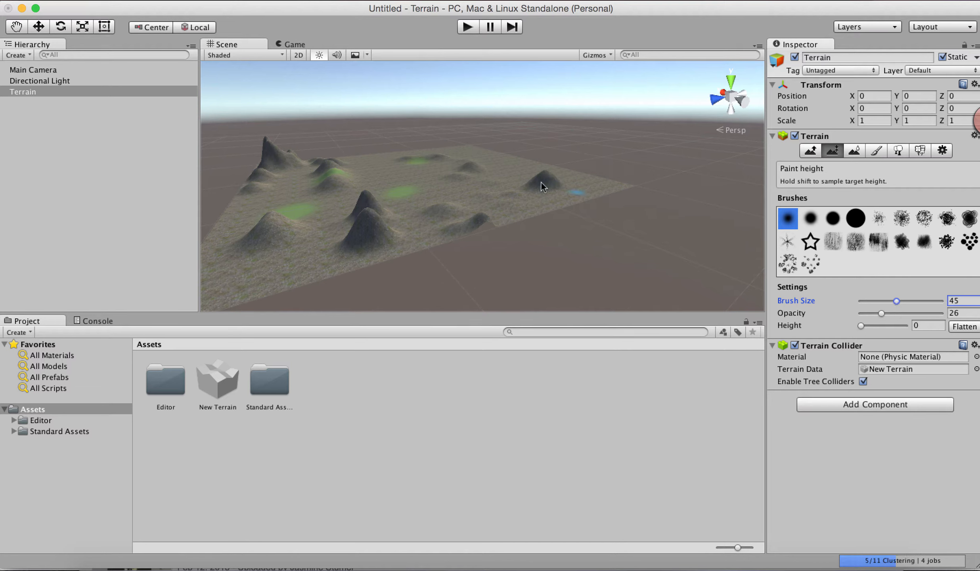
scroll(462, 176, up, 3)
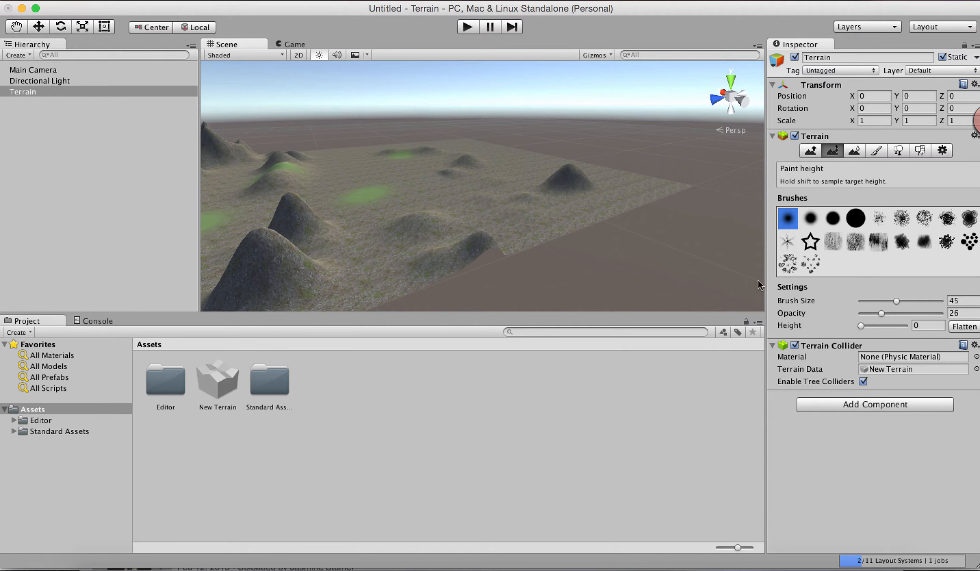
click(854, 151)
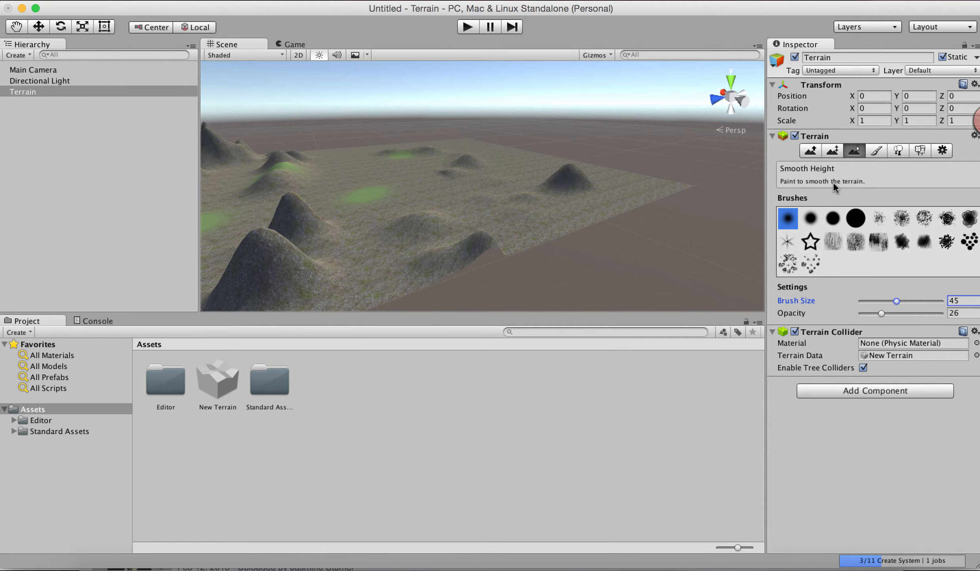
scroll(461, 221, down, 3)
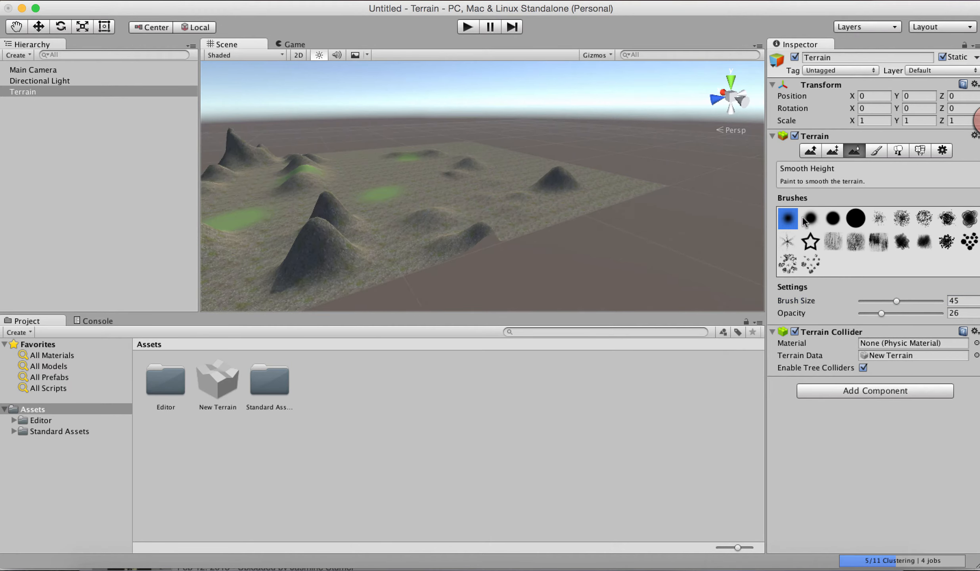
click(810, 151)
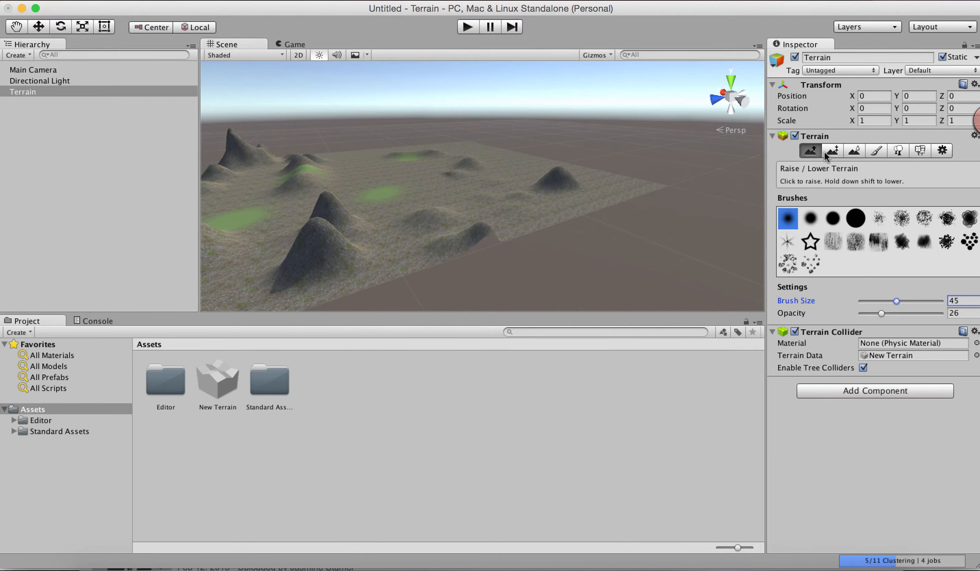
click(833, 150)
click(854, 150)
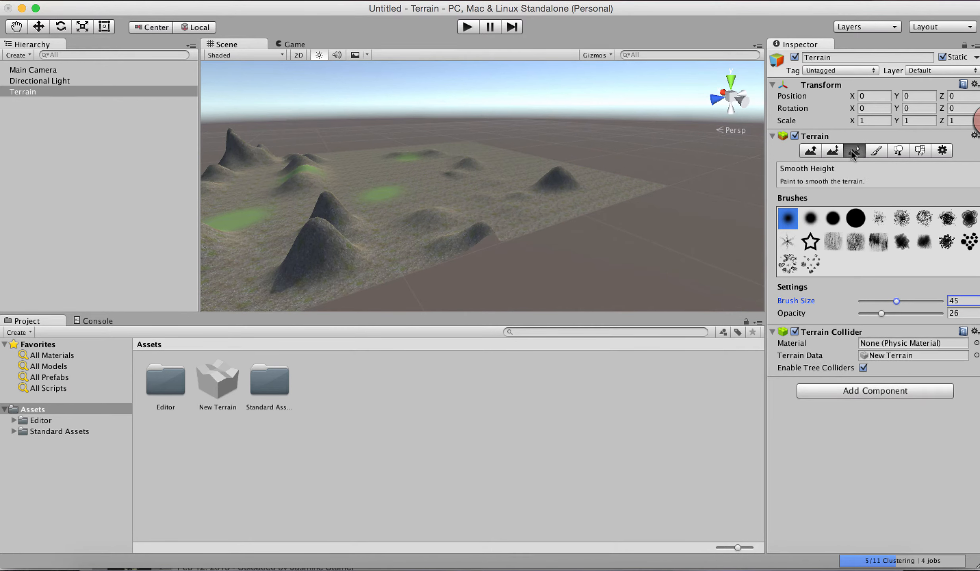
Step: Raise a cluster of narrow rocky spikes near the terrain's middle using the Raise / Lower Terrain tool with the dotted brush
click(969, 242)
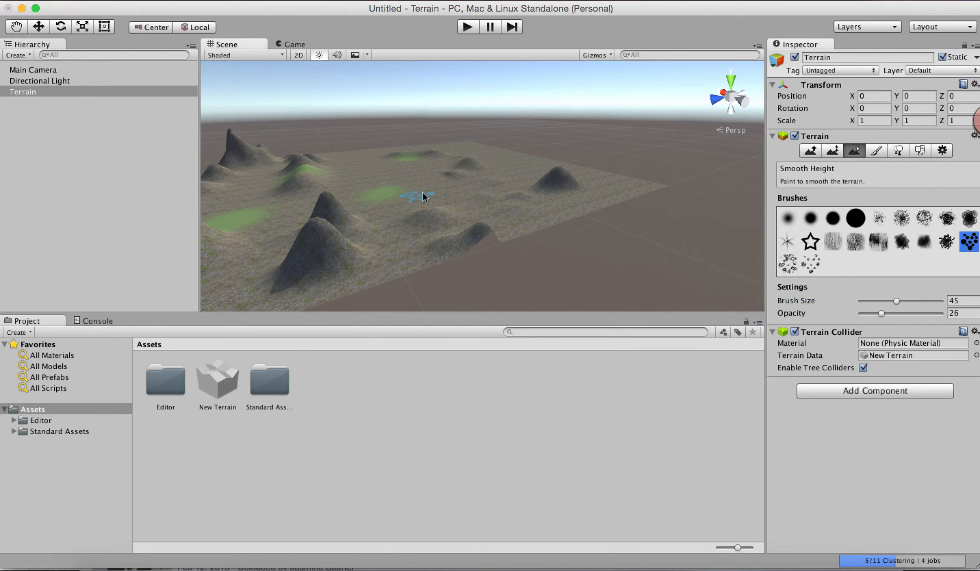
click(810, 150)
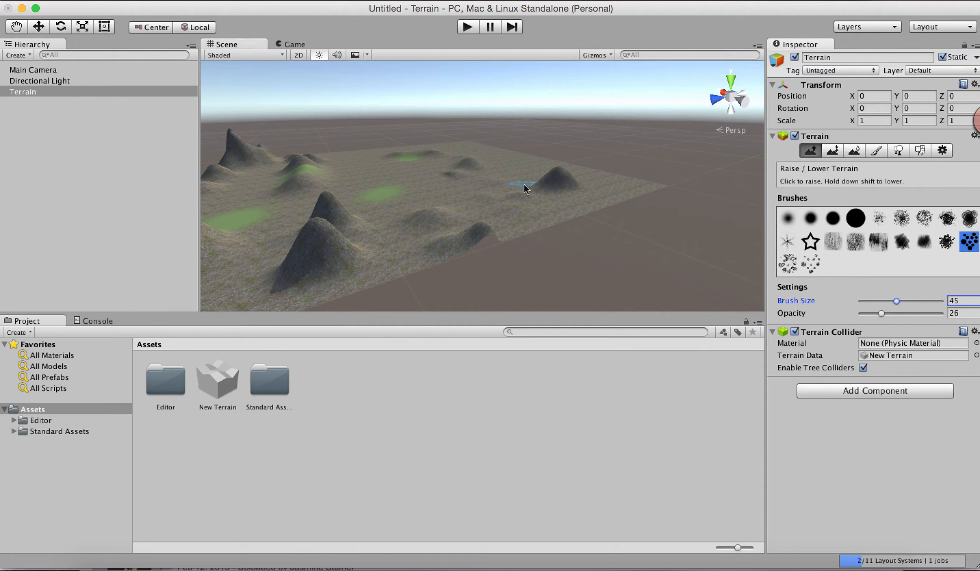
drag(477, 183, 433, 178)
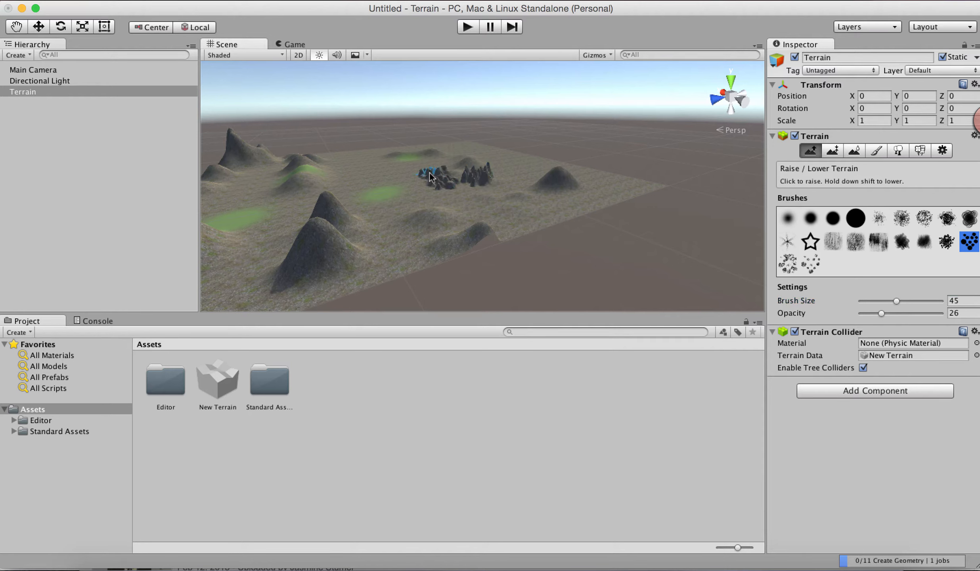
scroll(475, 202, up, 2)
alt+right_drag(475, 203, 569, 253)
alt+drag(490, 201, 510, 210)
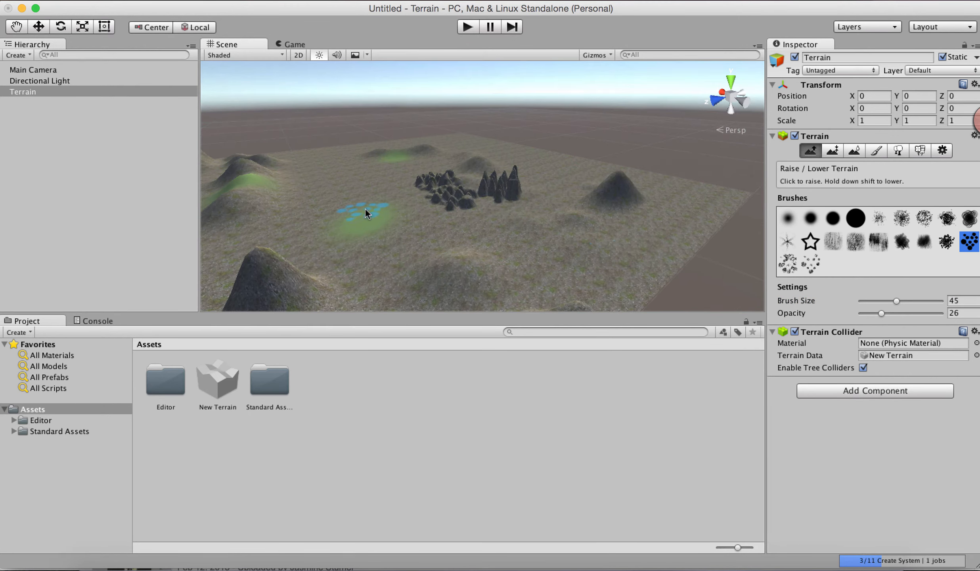
Step: Smooth the cluster of rocky spikes near the terrain's middle using Smooth Height with a solid round brush at size 54
click(853, 151)
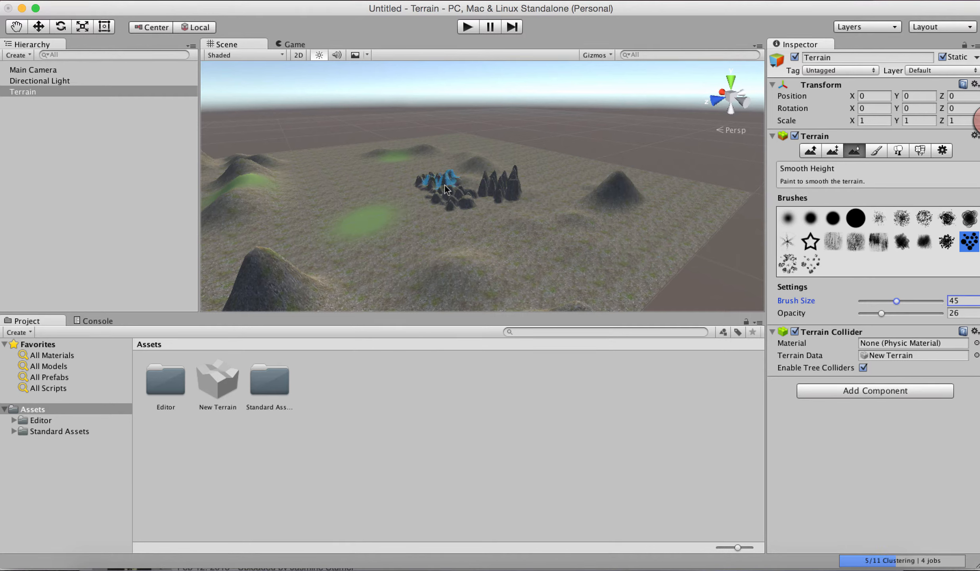
click(810, 218)
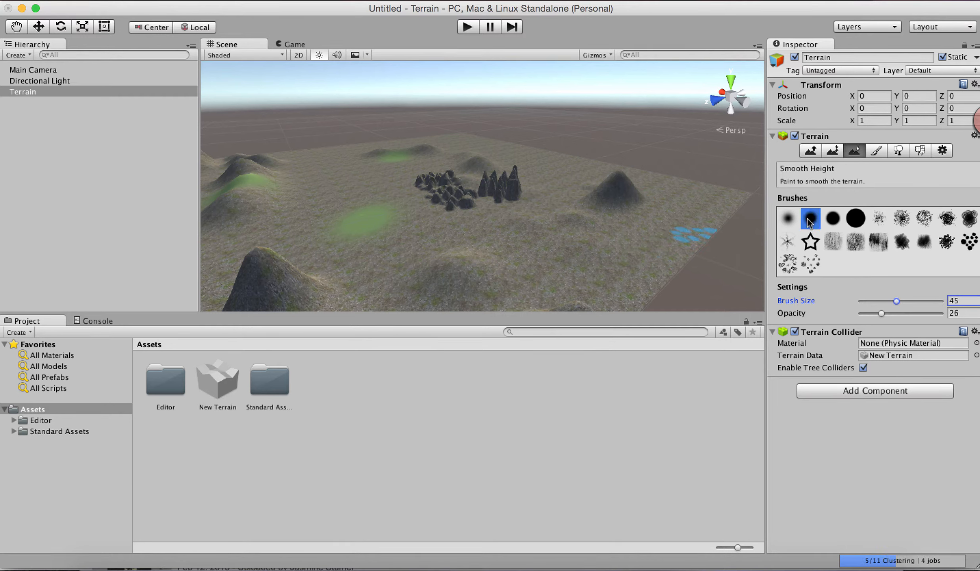
click(833, 220)
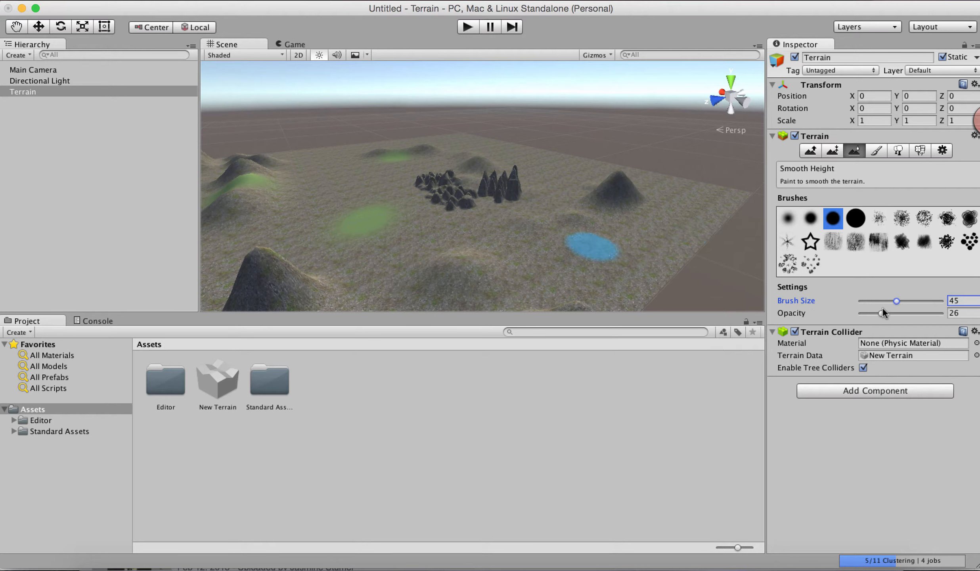
drag(901, 301, 903, 301)
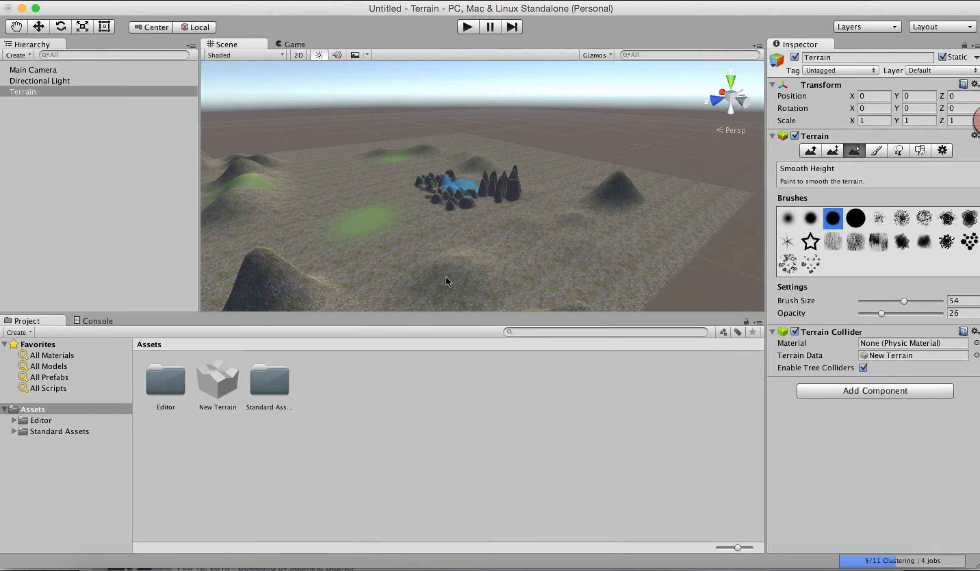
scroll(444, 276, up, 3)
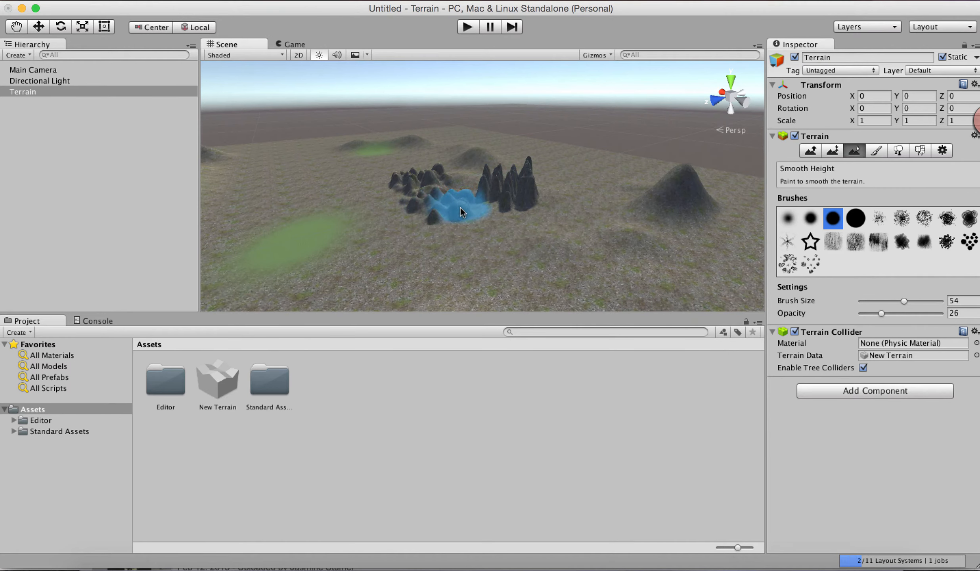
mouse_move(526, 174)
mouse_down()
mouse_move(516, 187)
mouse_move(539, 182)
mouse_move(530, 178)
mouse_up()
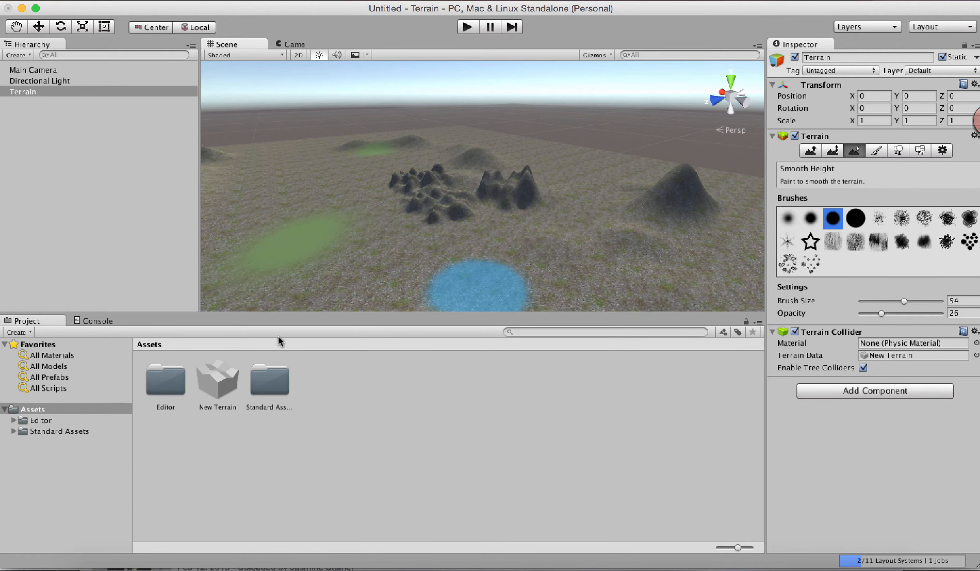
alt+drag(398, 214, 525, 272)
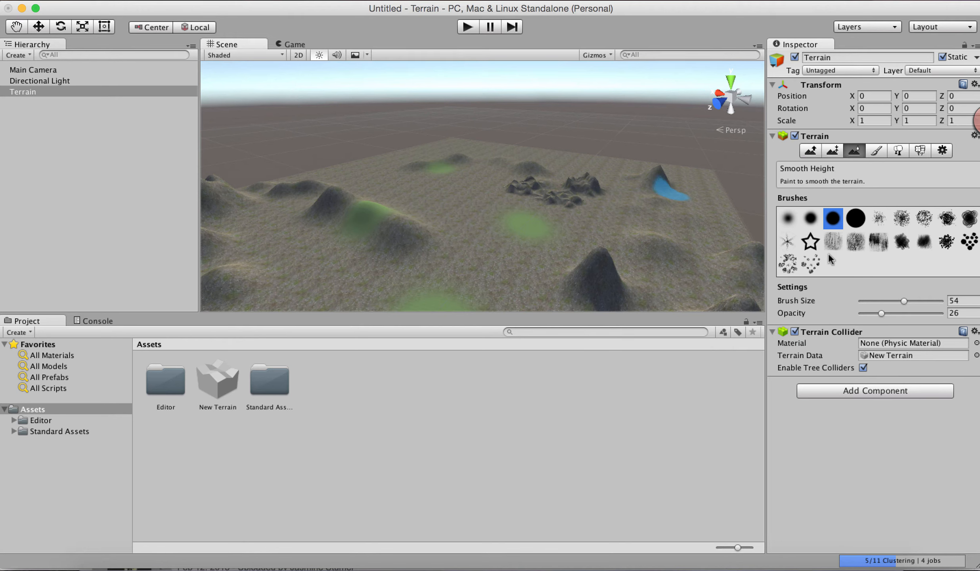
click(833, 152)
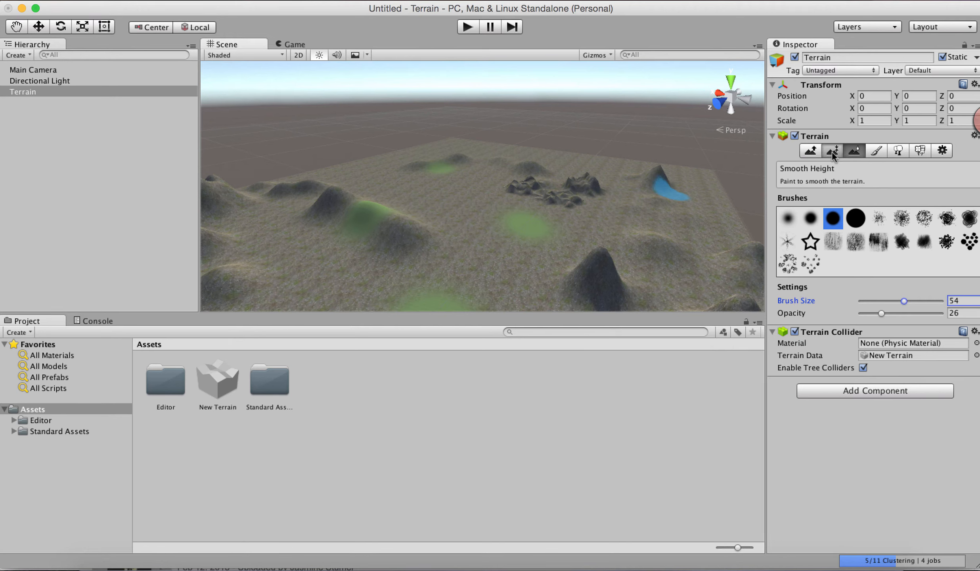
click(811, 151)
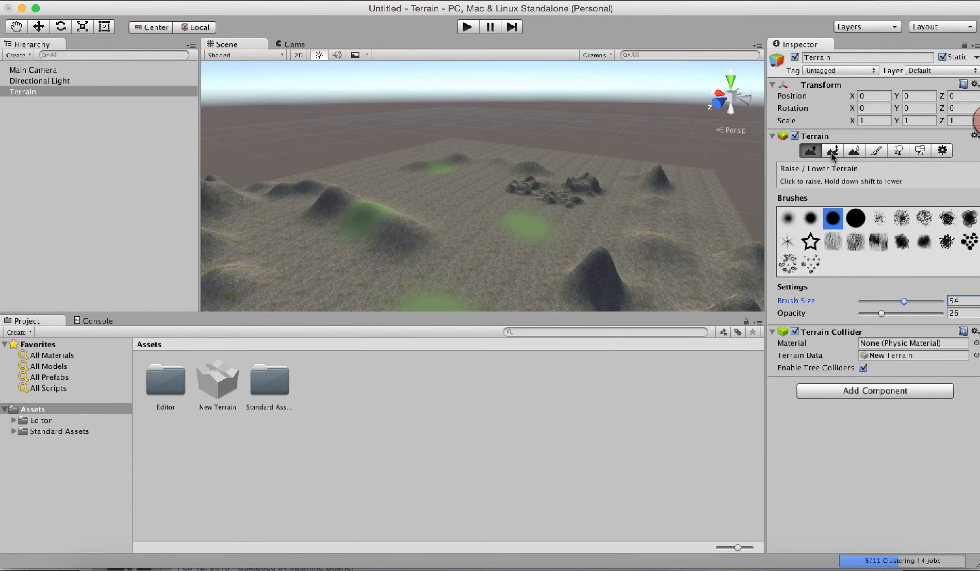
click(831, 154)
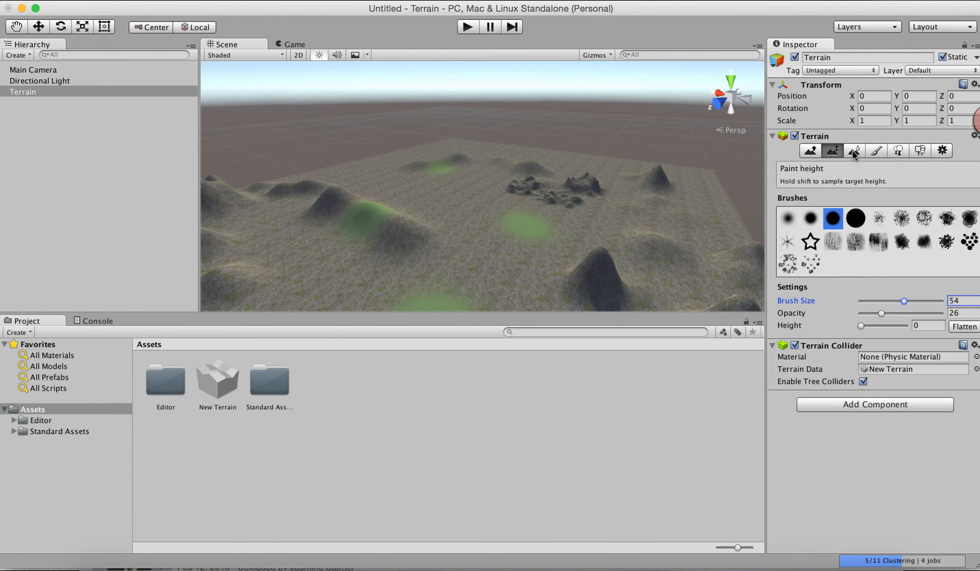
click(854, 153)
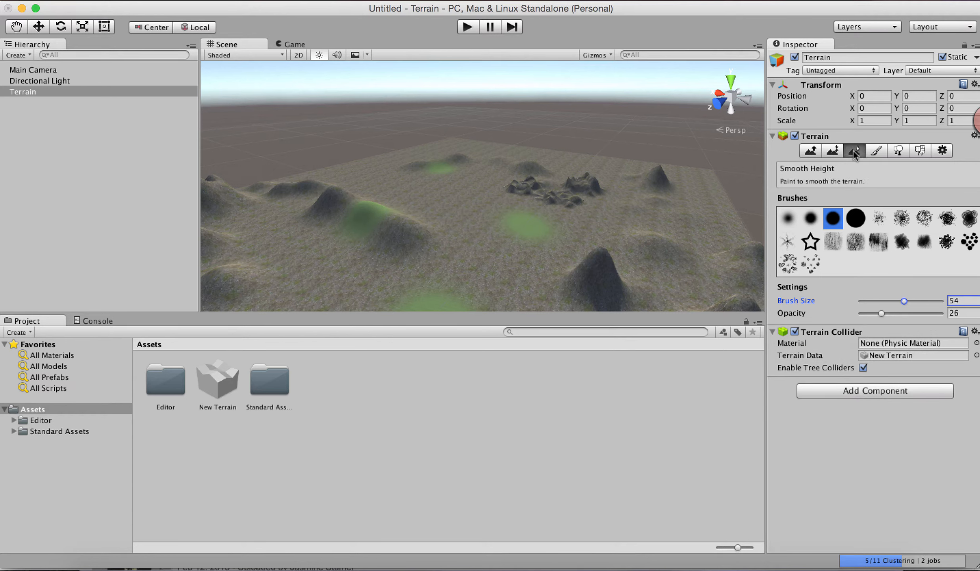
Step: Paint the grass texture onto the top of the lone hill beyond the rocky cluster with brush size 36
click(873, 151)
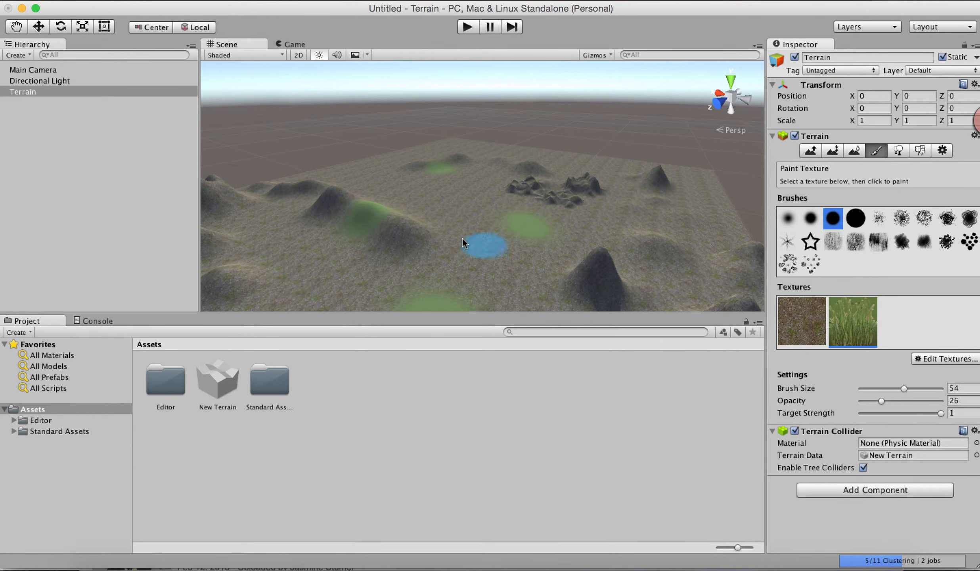
alt+drag(551, 241, 503, 233)
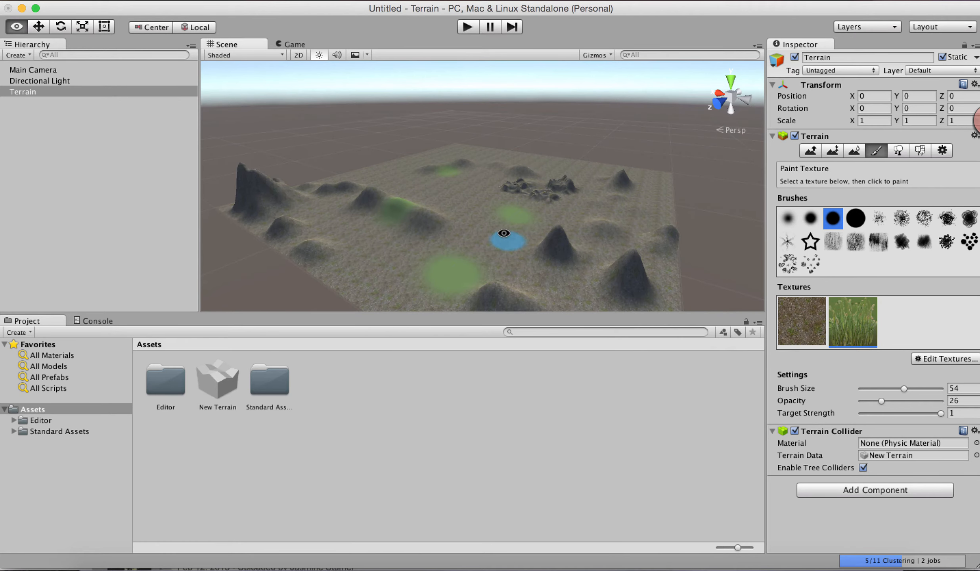
alt+right_drag(581, 243, 639, 288)
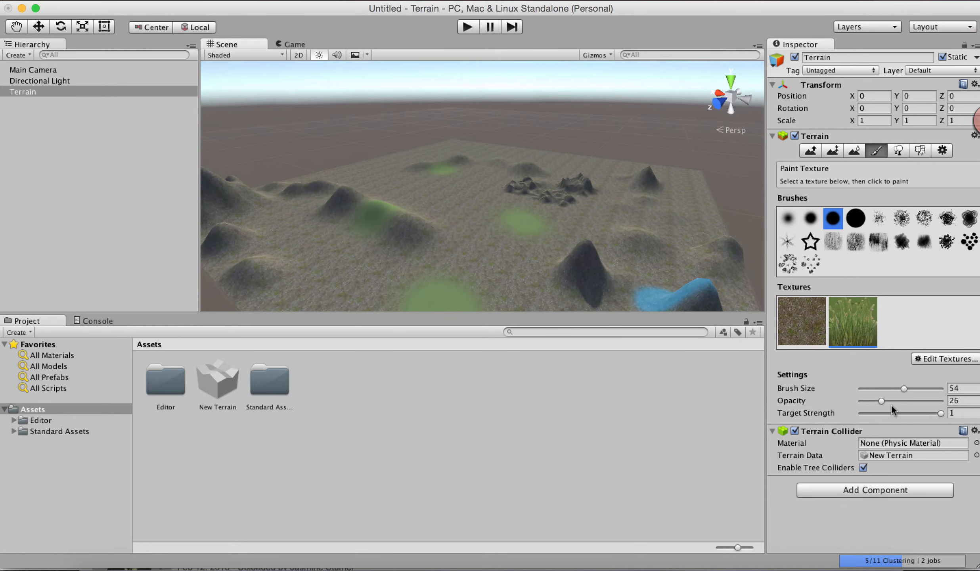
click(889, 388)
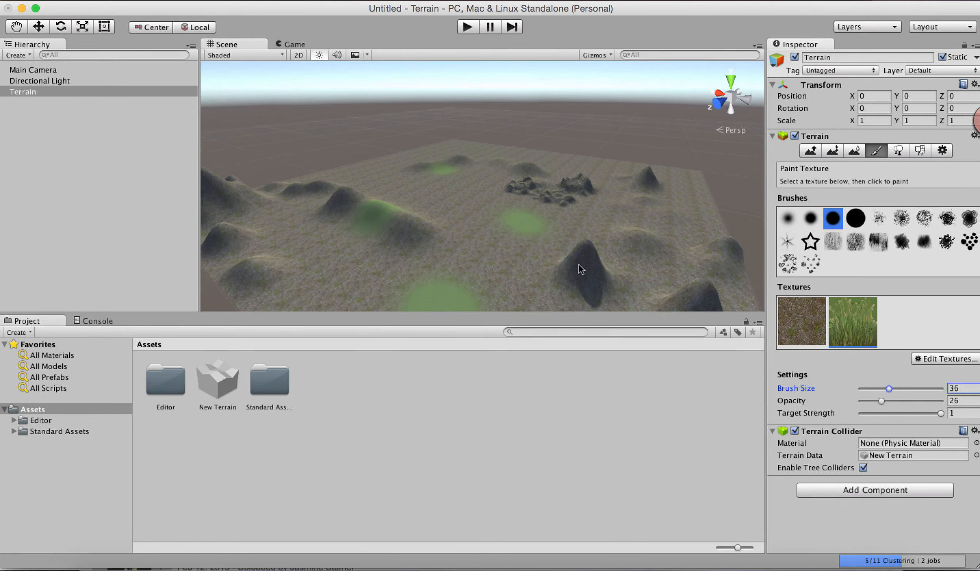
alt+right_drag(606, 279, 633, 306)
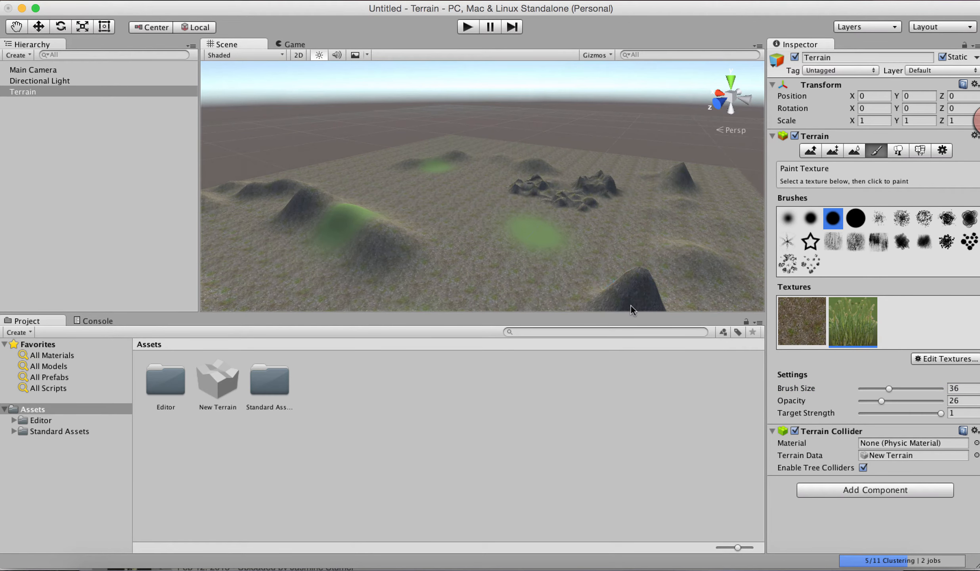
alt+drag(642, 276, 463, 228)
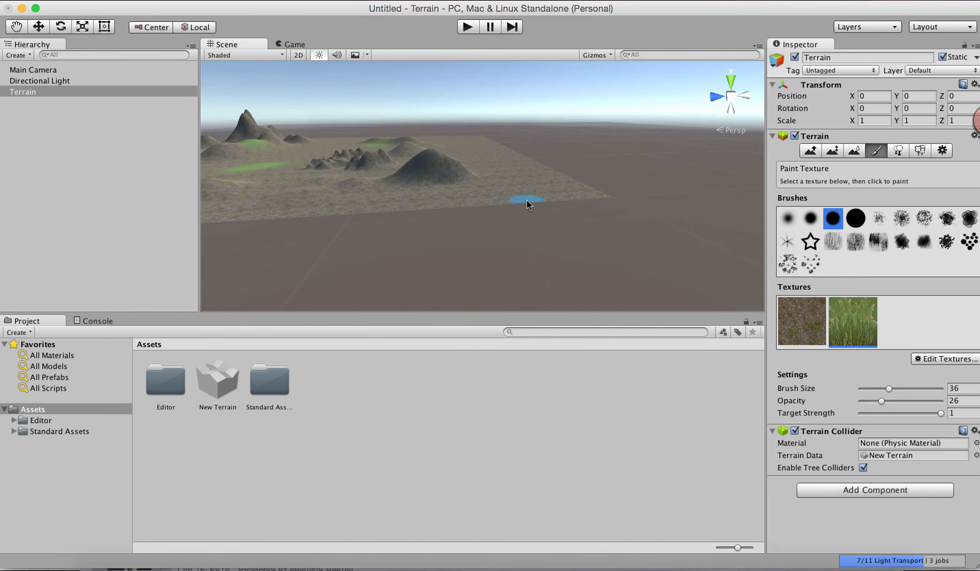
click(888, 389)
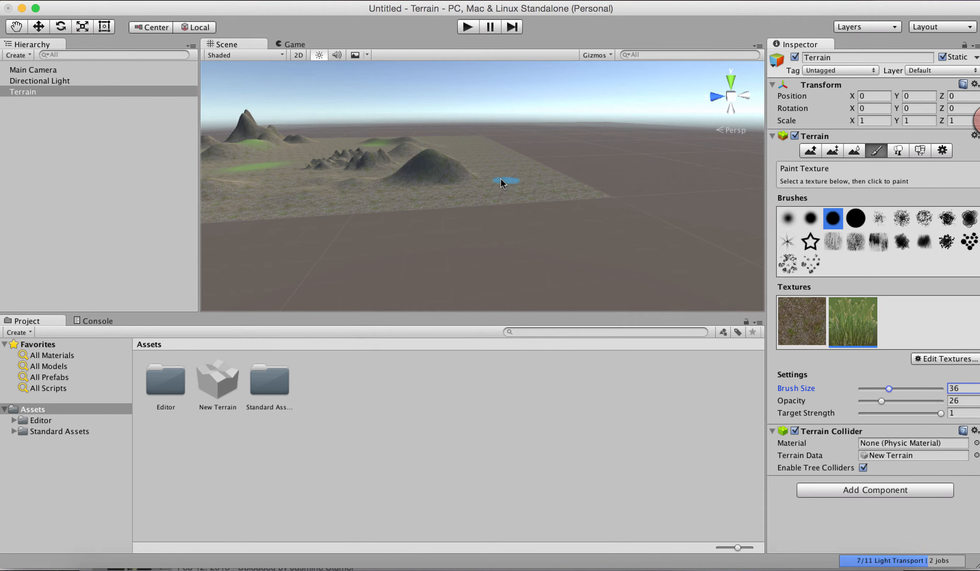
drag(428, 157, 433, 160)
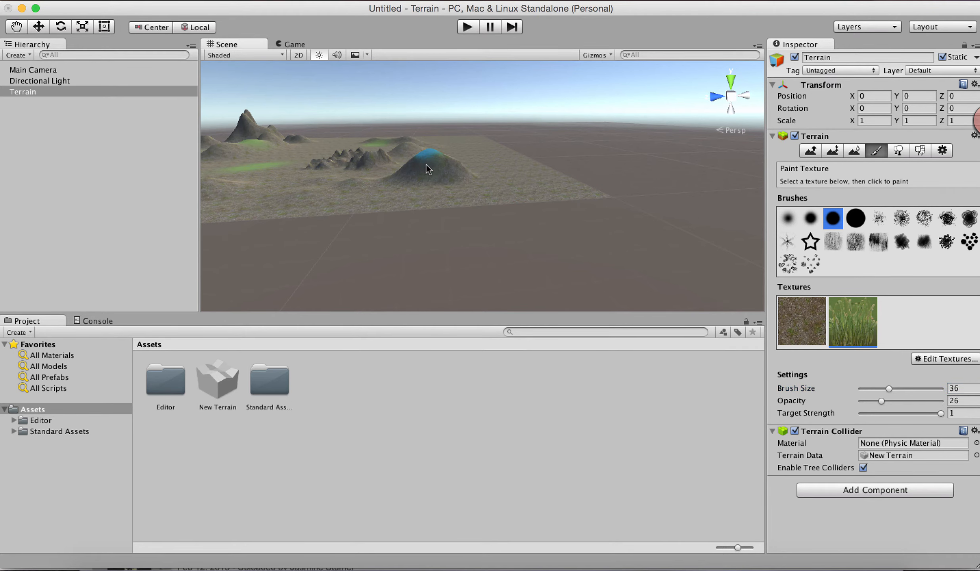
Step: Paint the grass texture over the bare hilltops on either side of the green hill in the ridge
alt+right_drag(448, 172, 536, 245)
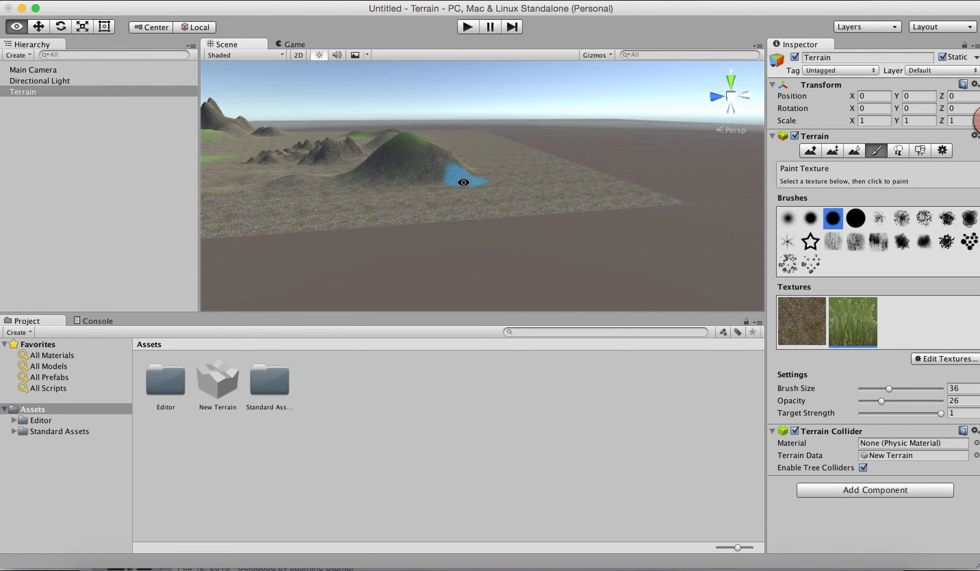
alt+drag(462, 182, 574, 234)
alt+drag(467, 241, 549, 208)
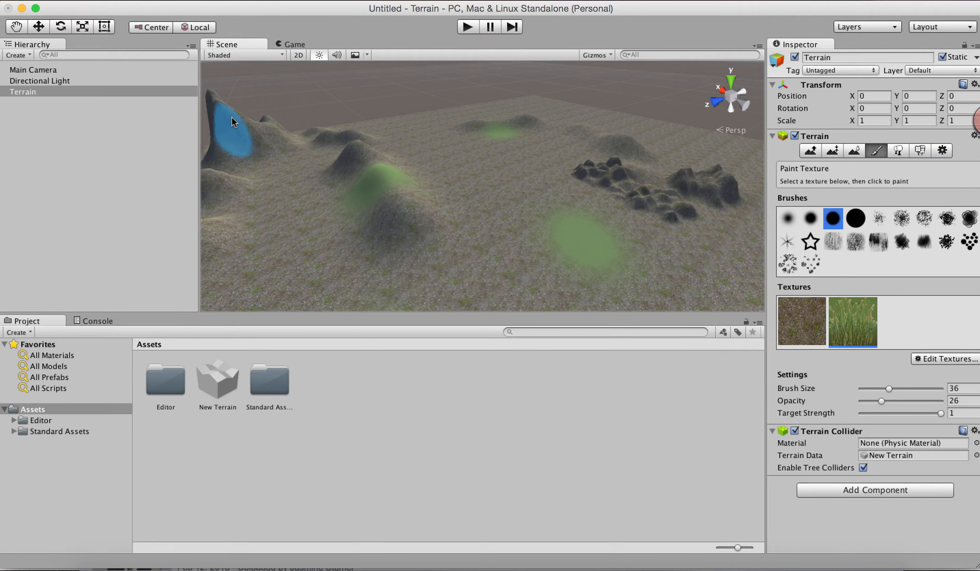
alt+right_drag(228, 114, 305, 152)
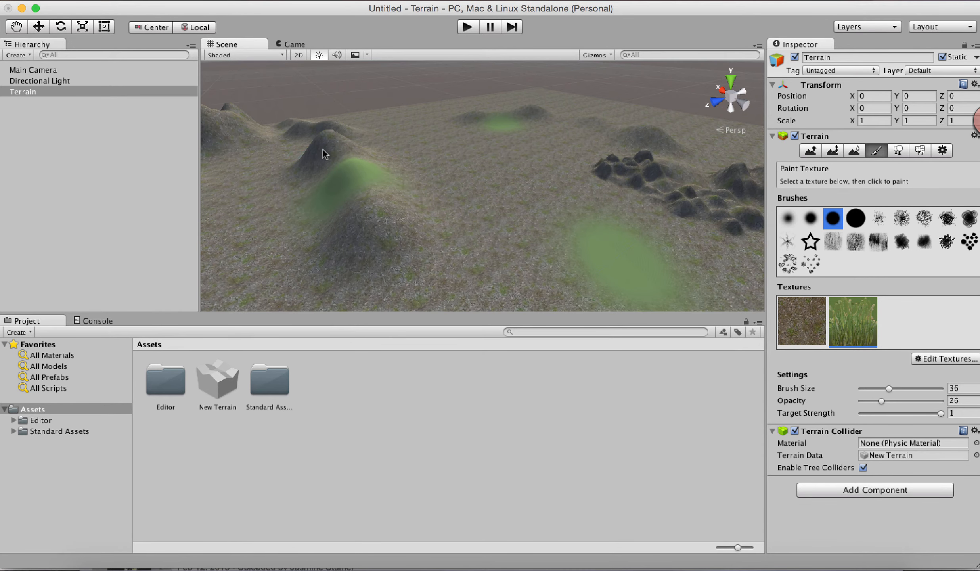
key(alt)
click(377, 236)
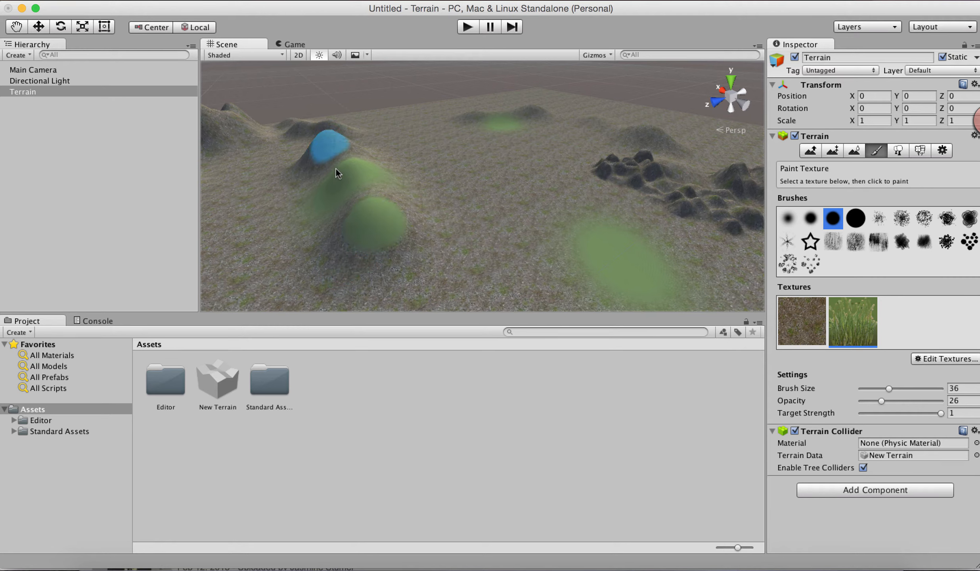
Step: Paint the grass texture onto the tops of the remaining hills along the terrain's near edge and corner
alt+right_drag(592, 294, 499, 251)
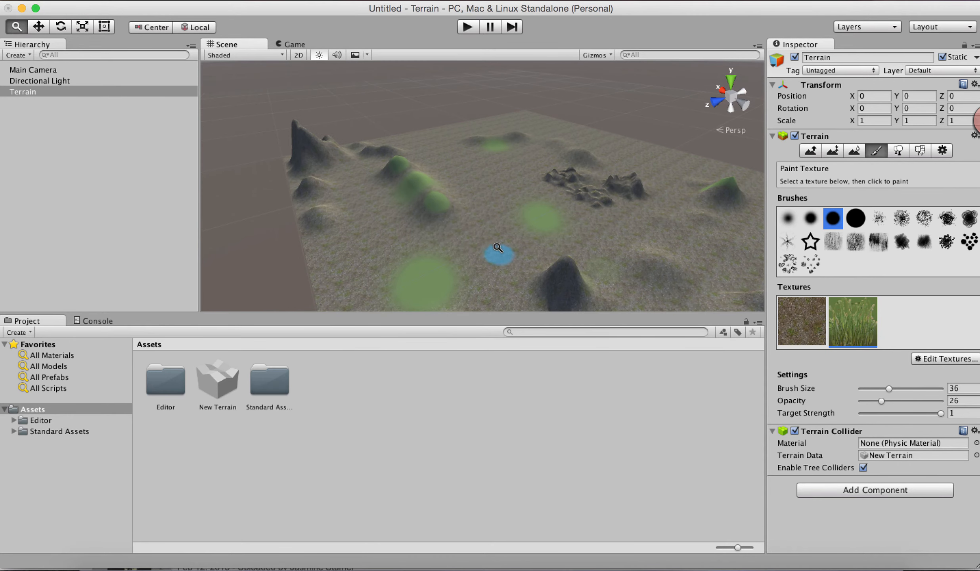
alt+drag(424, 227, 520, 233)
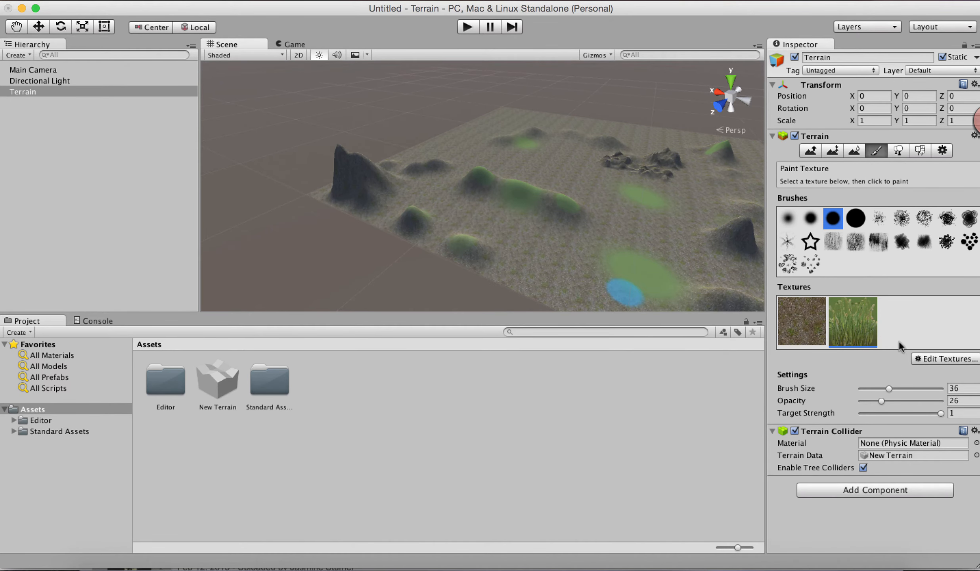
alt+right_drag(629, 223, 529, 223)
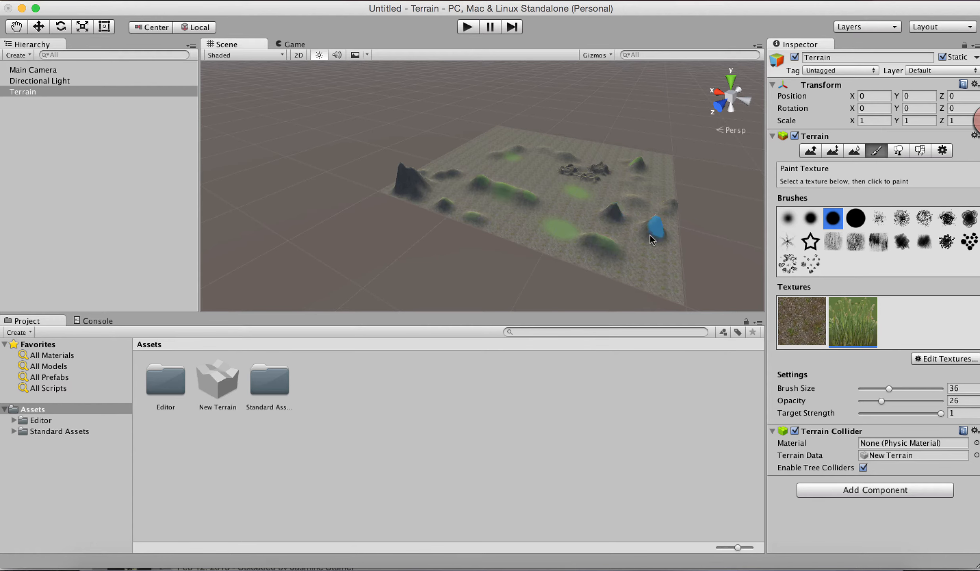
alt+drag(549, 295, 577, 254)
drag(590, 204, 342, 199)
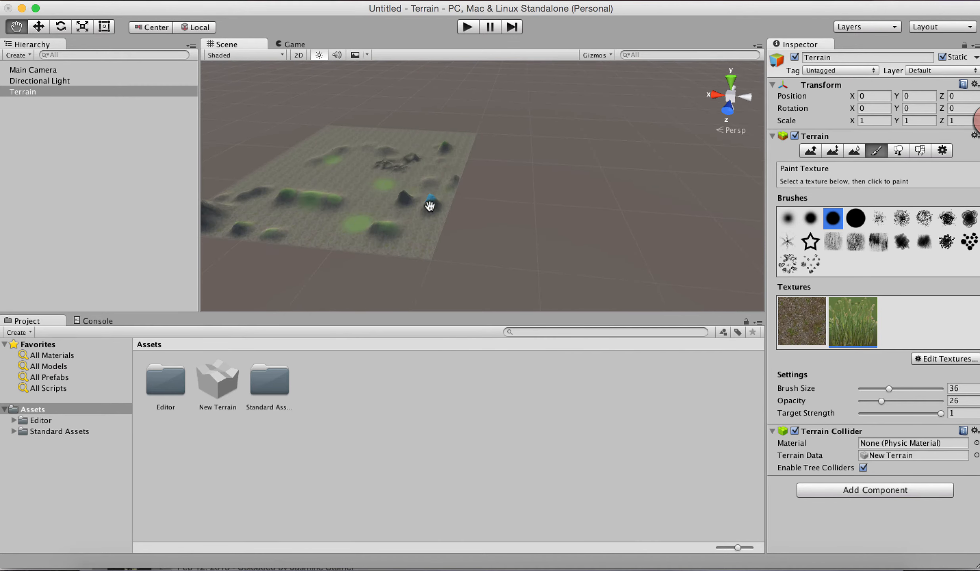
drag(430, 205, 454, 201)
alt+right_drag(454, 201, 459, 210)
alt+drag(487, 217, 546, 245)
Step: Add the Conifer_Desktop prefab as a tree type for the Place Trees tool
click(897, 150)
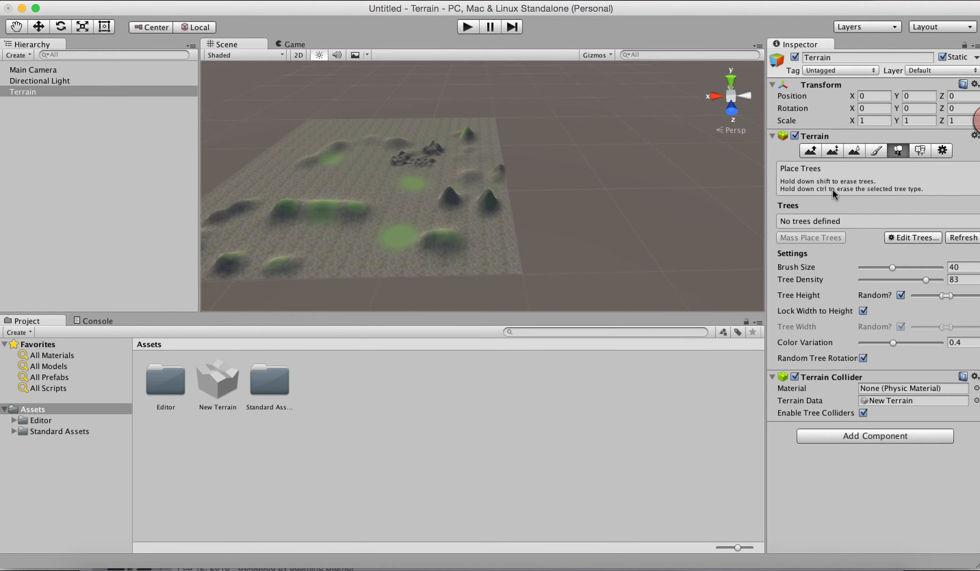
click(918, 239)
click(922, 247)
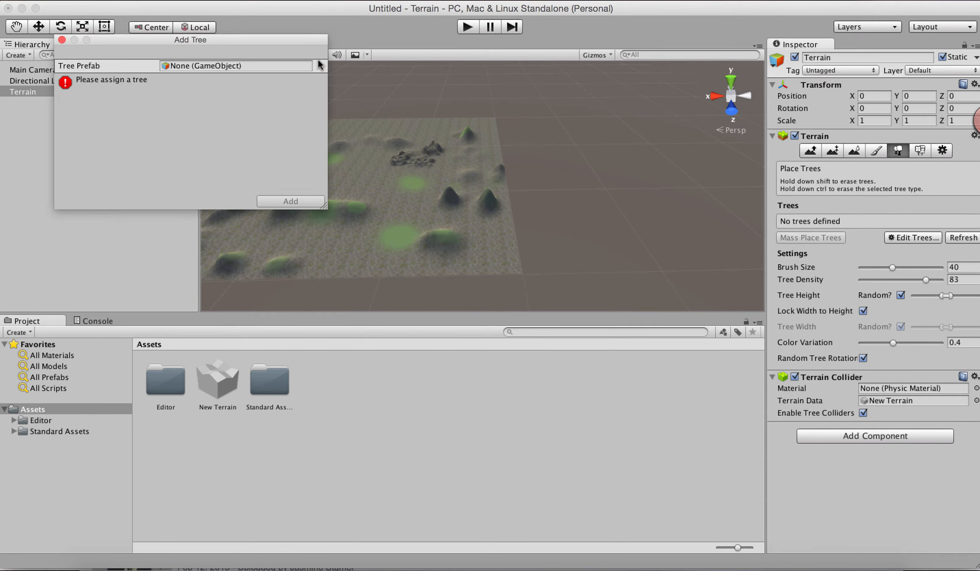
click(321, 65)
text(tree)
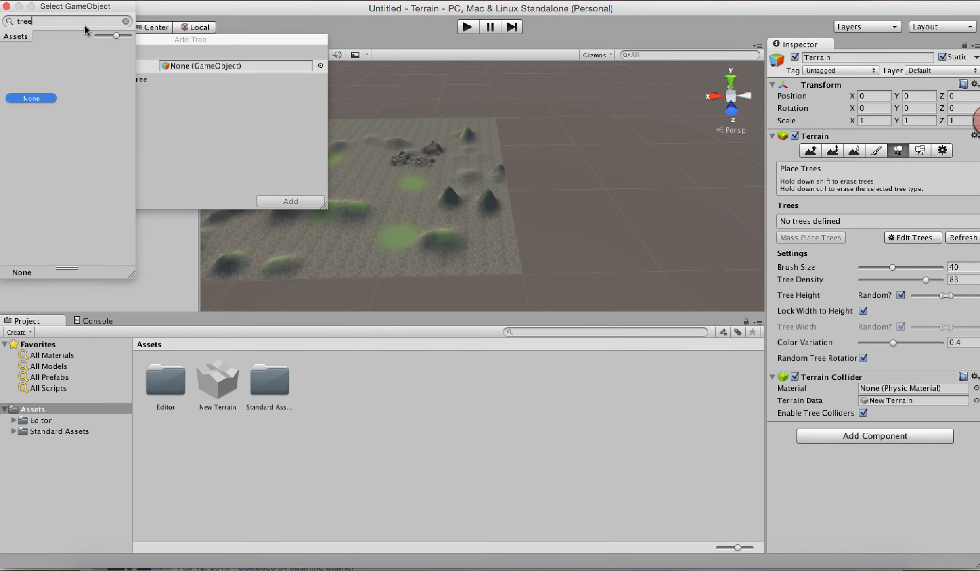
key(BackSpace)
key(BackSpace)
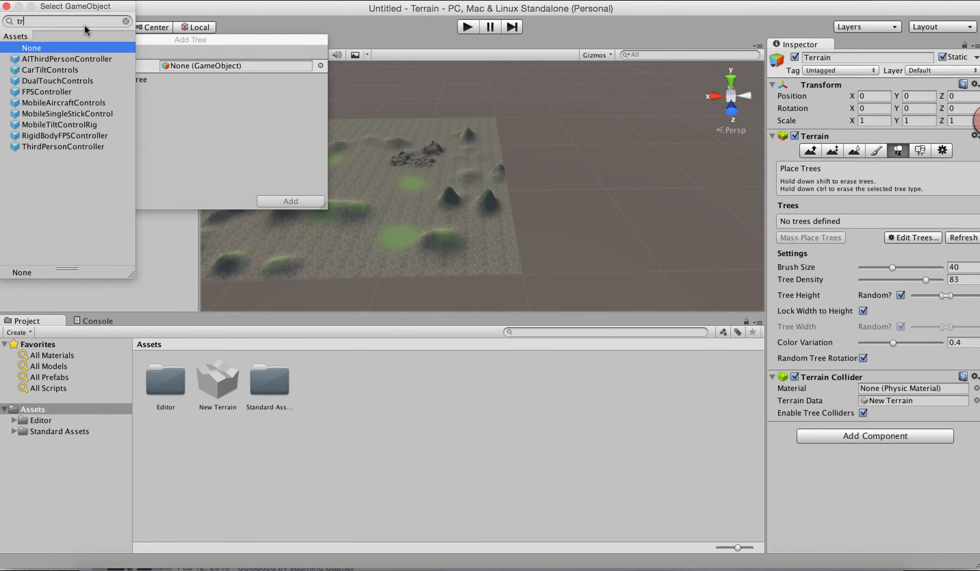
key(BackSpace)
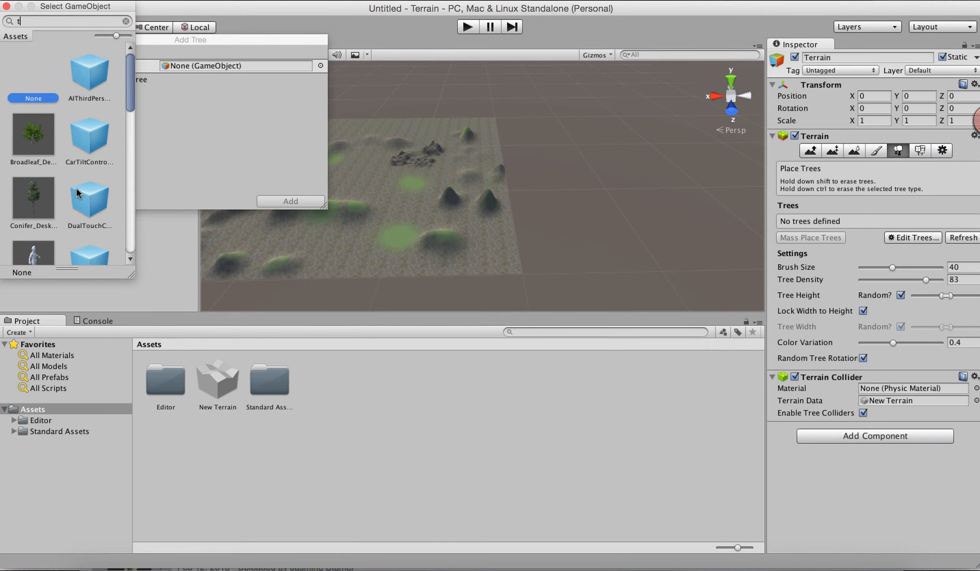
double_click(20, 212)
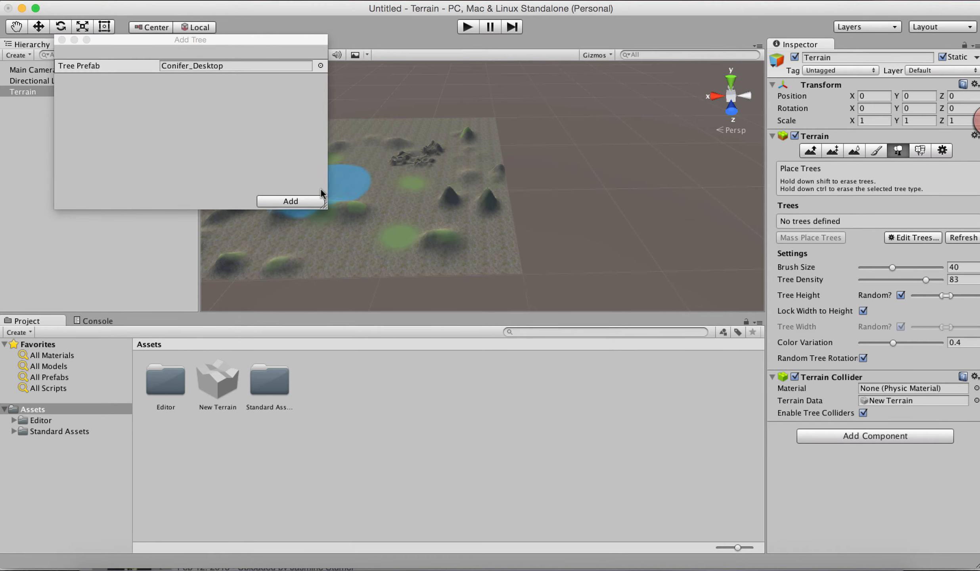
click(261, 202)
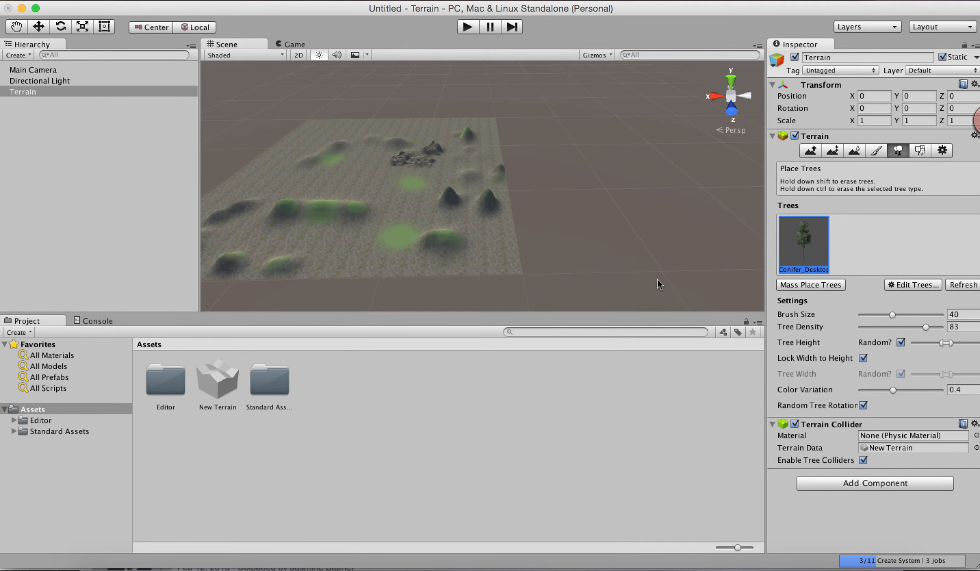
Step: Lower the tree density to 65 and place conifers on the ground beside the green ridge and on the ridge itself
alt+right_drag(416, 220, 619, 306)
mouse_move(619, 306)
alt+mouse_down()
mouse_move(346, 230)
mouse_move(425, 205)
alt+mouse_up()
alt+right_drag(425, 205, 456, 170)
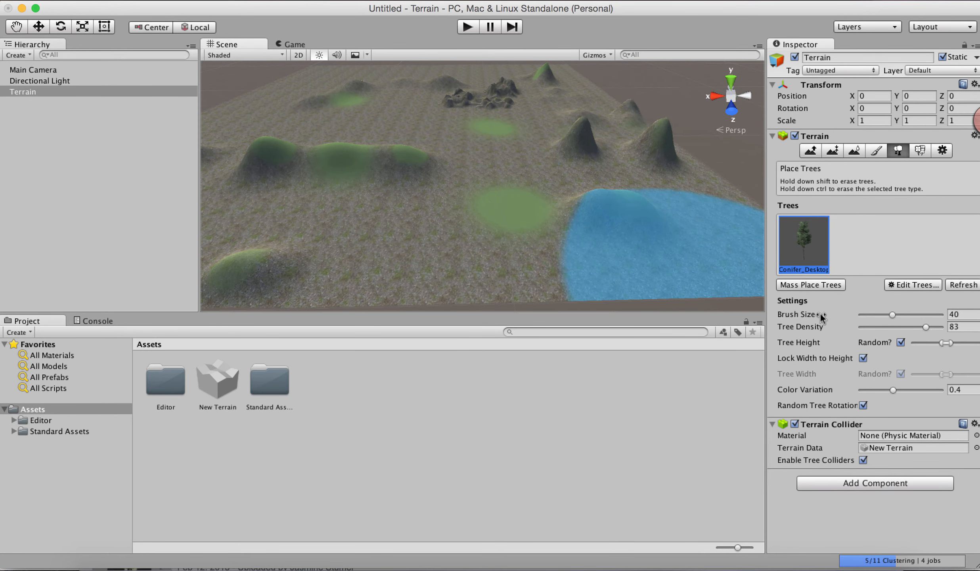
click(910, 326)
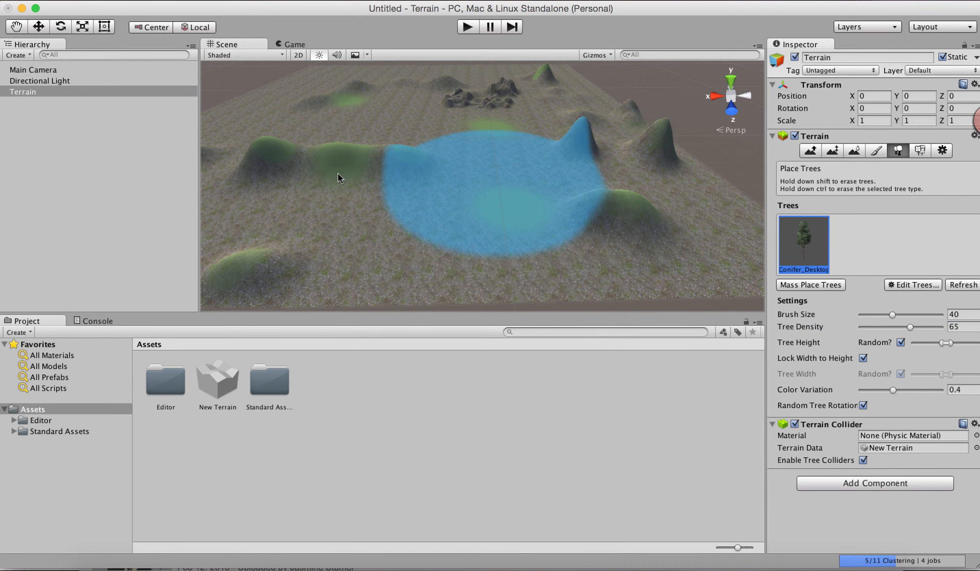
click(322, 168)
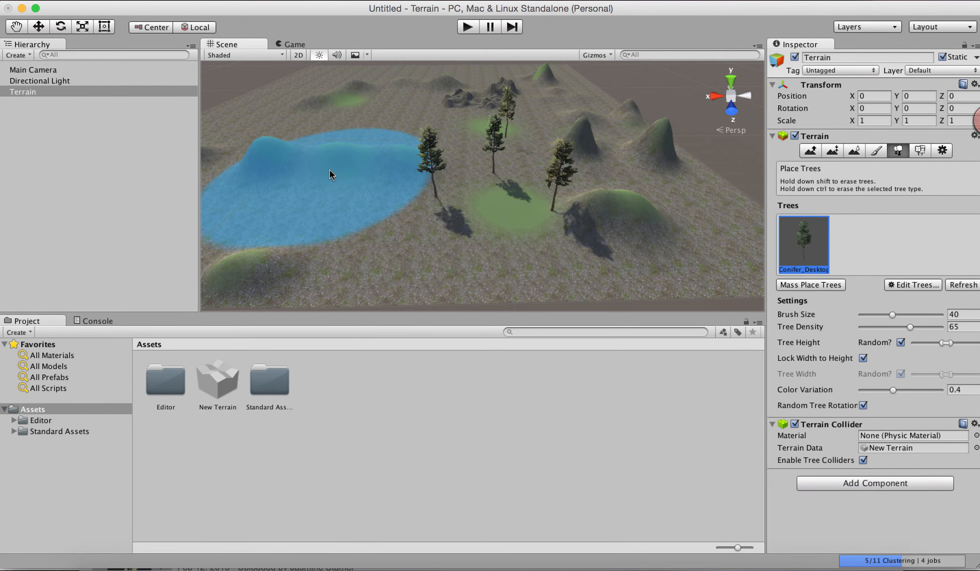
Step: Turn off random tree height, set the height to 2, and place taller conifers across the ground behind the green ridge
alt+right_drag(556, 267, 468, 241)
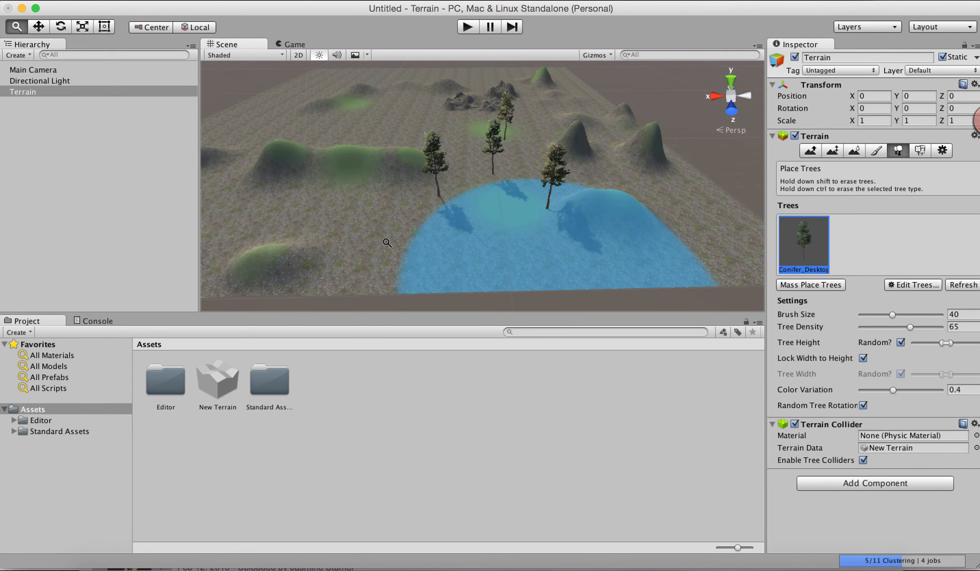
alt+drag(387, 242, 473, 267)
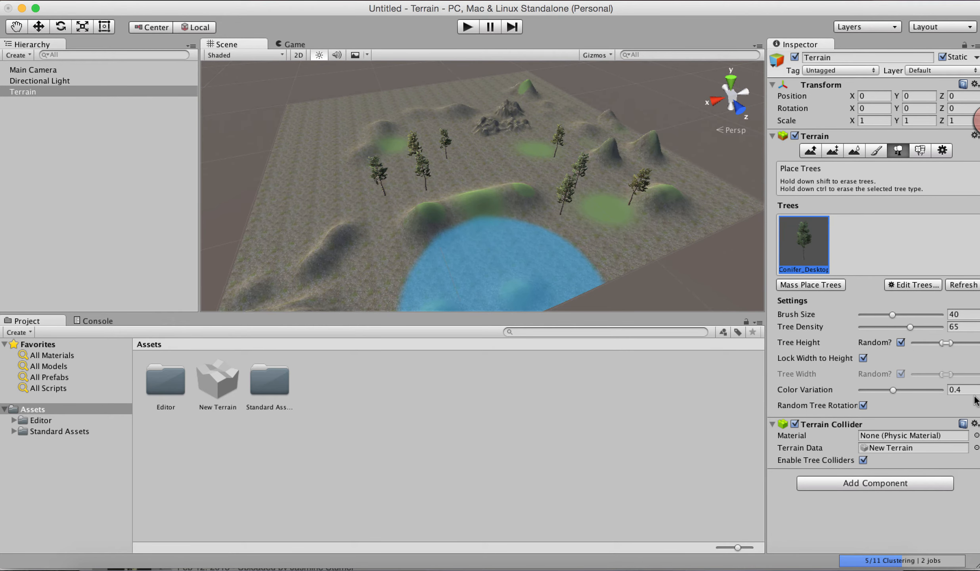
click(900, 343)
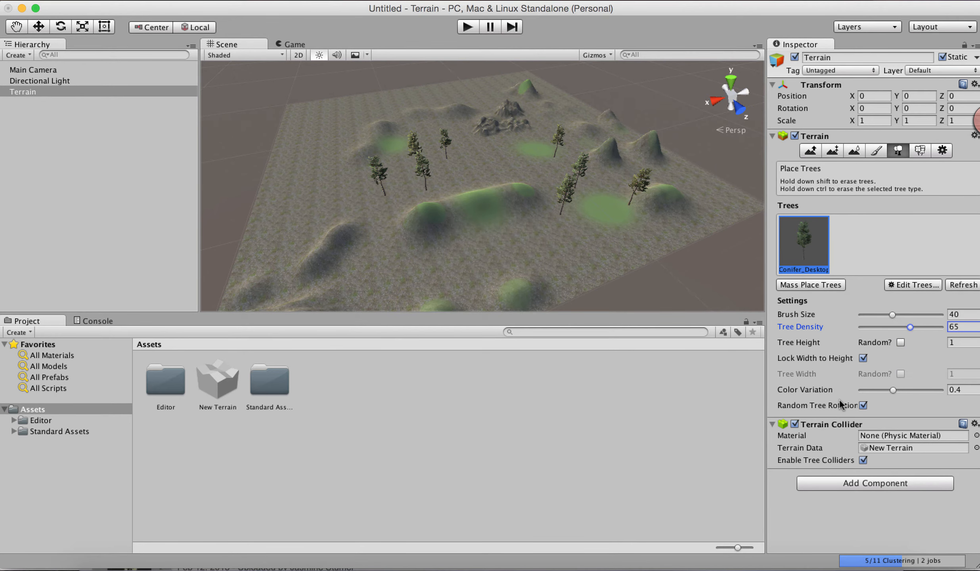
click(964, 343)
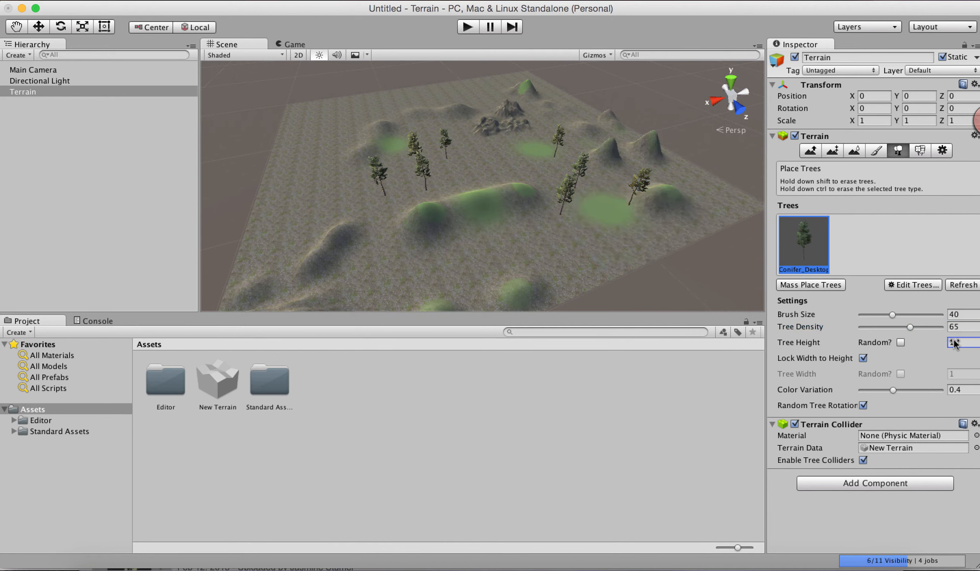
text(.17)
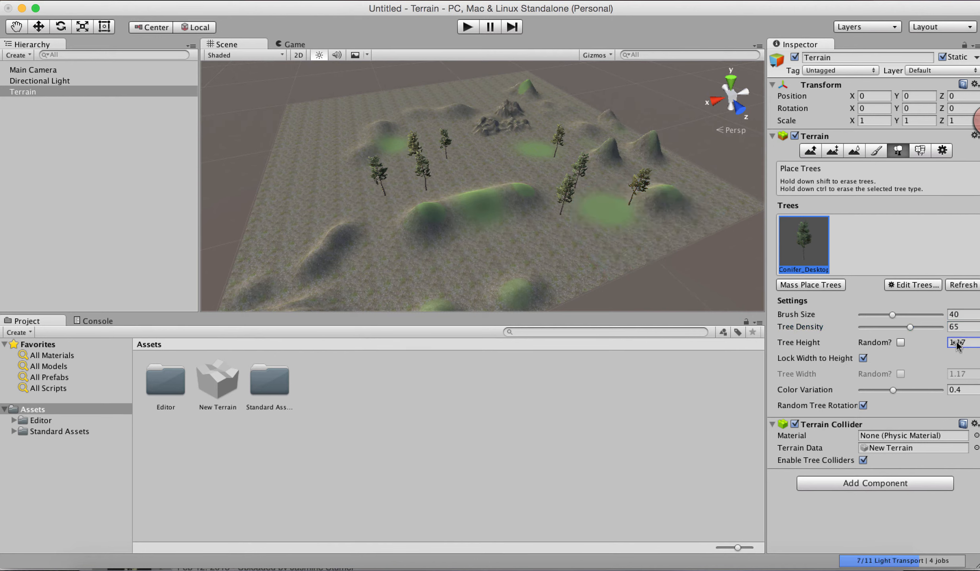
key(BackSpace)
key(BackSpace)
key(BackSpace)
key(BackSpace)
text(2)
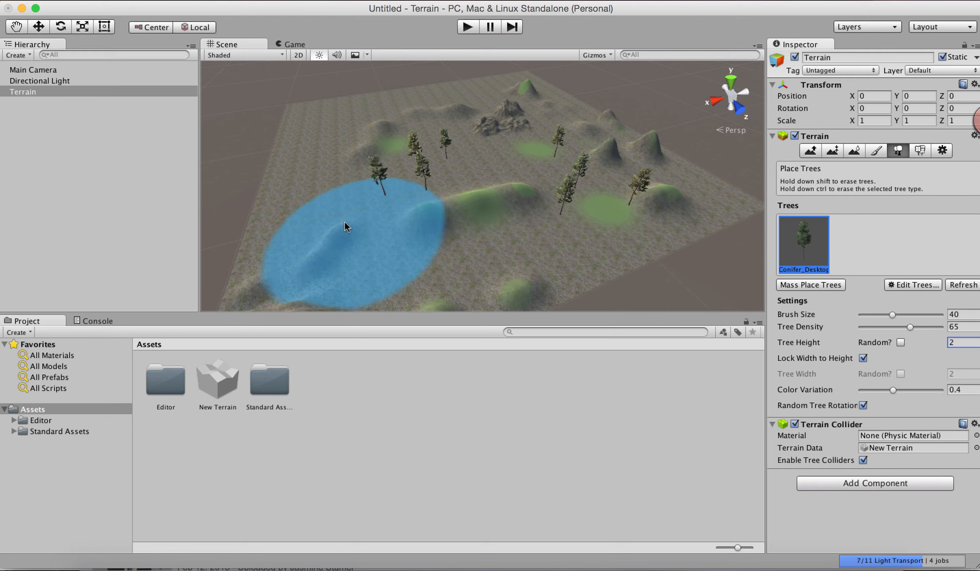
alt+drag(426, 208, 381, 175)
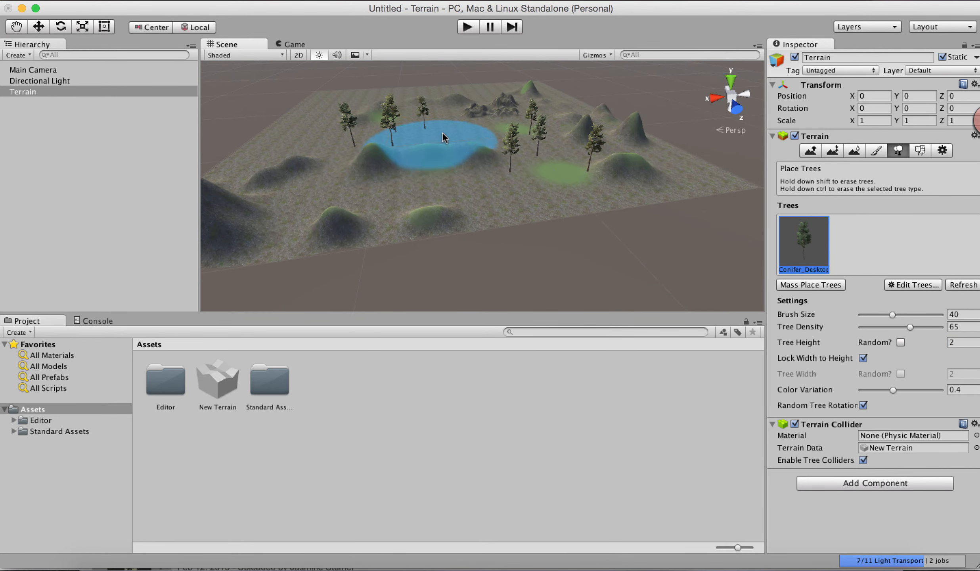
mouse_move(442, 133)
mouse_down()
mouse_move(373, 127)
mouse_move(332, 136)
mouse_up()
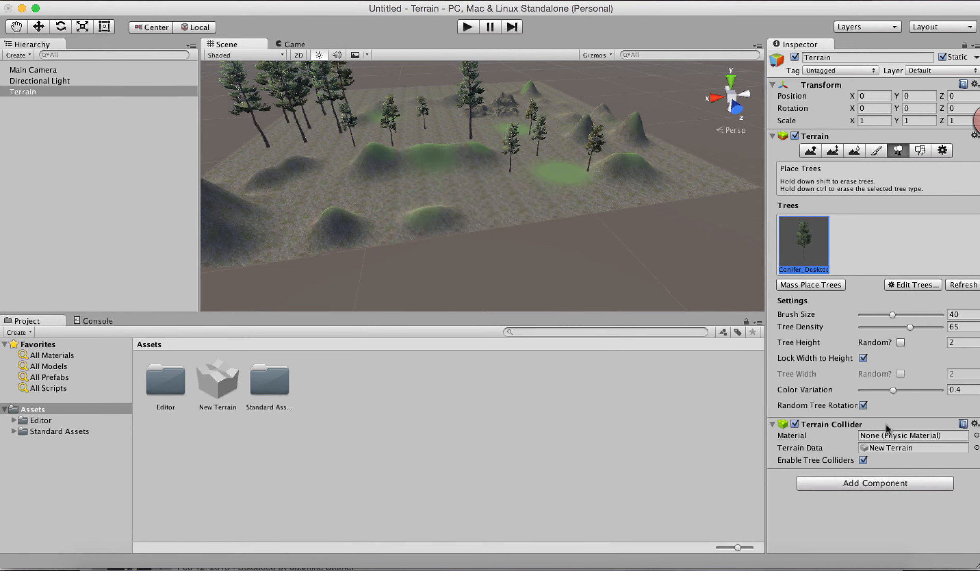
Step: Add the GrassFrond02Albedo texture as a grass detail for the Paint Details tool
key(alt)
mouse_move(551, 216)
alt+mouse_down()
mouse_move(522, 245)
mouse_move(494, 217)
mouse_move(578, 213)
mouse_move(562, 189)
alt+mouse_up()
alt+right_drag(555, 172, 682, 238)
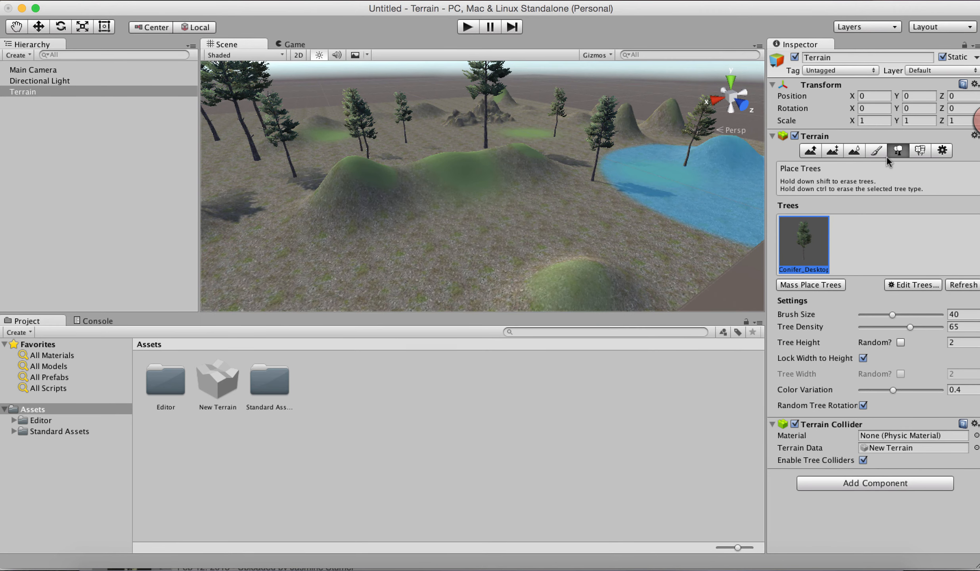
click(920, 150)
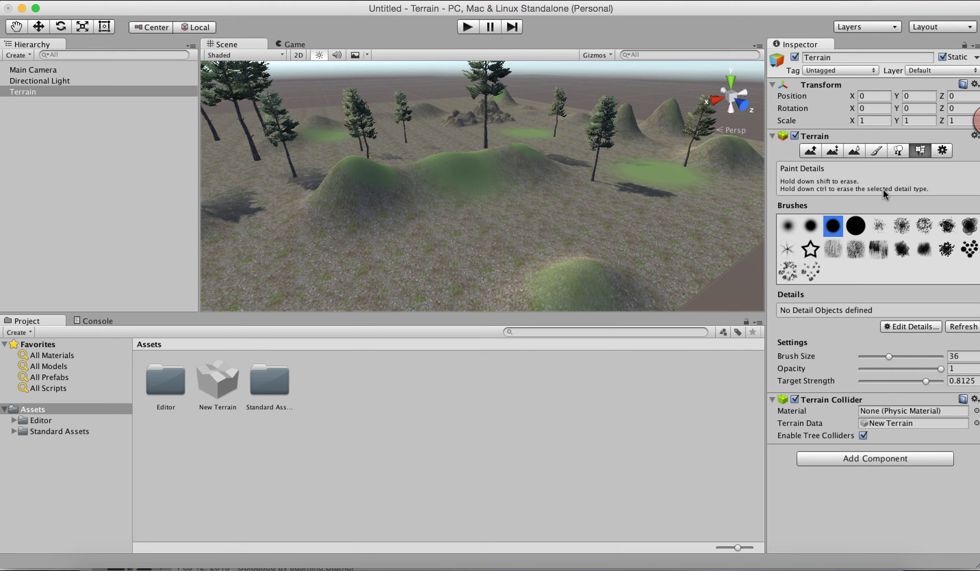
click(904, 327)
click(908, 335)
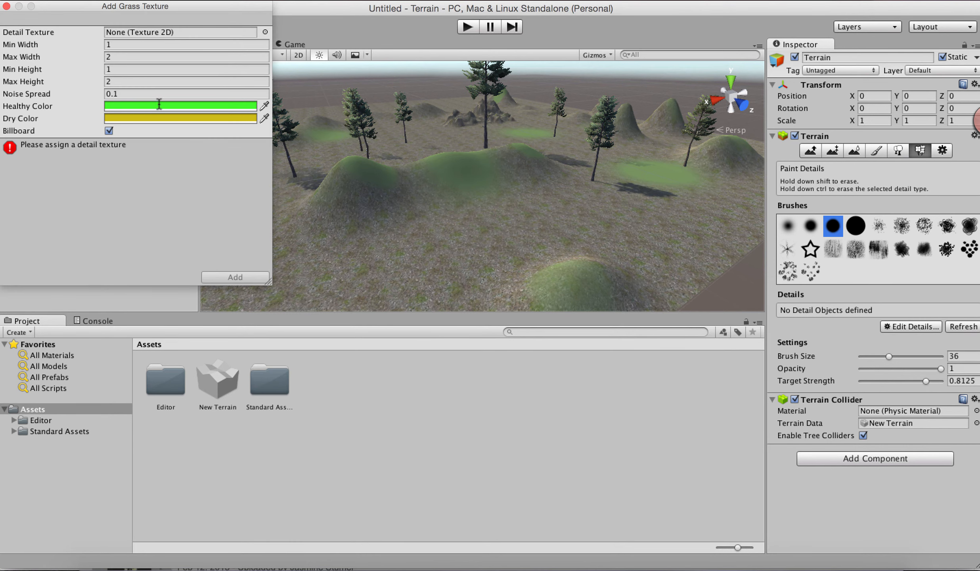
click(264, 33)
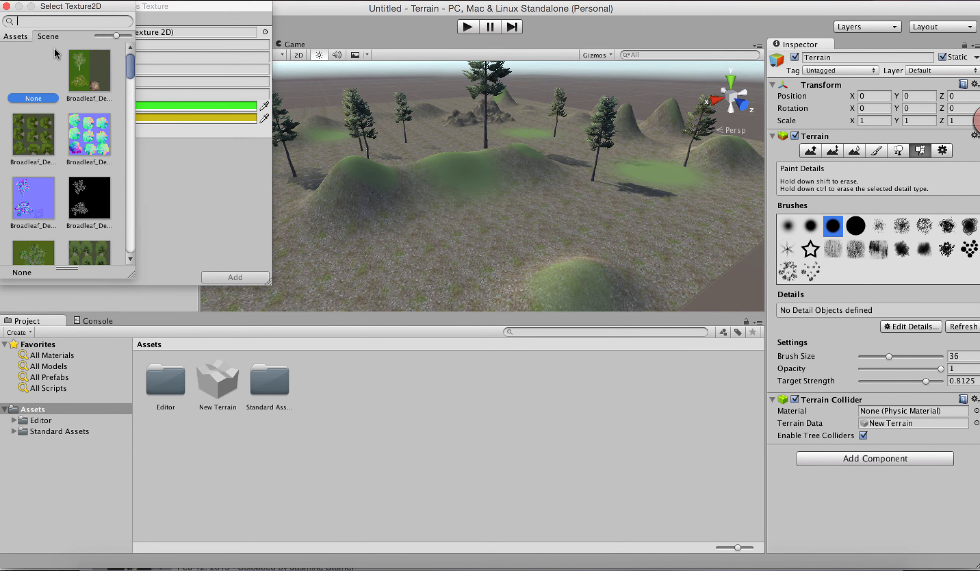
text(grass)
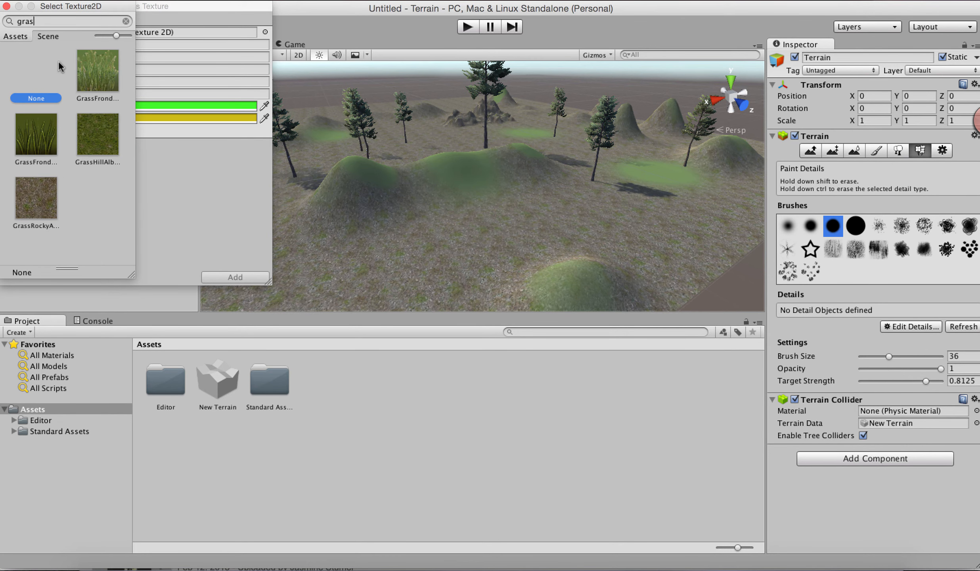
double_click(32, 155)
click(235, 277)
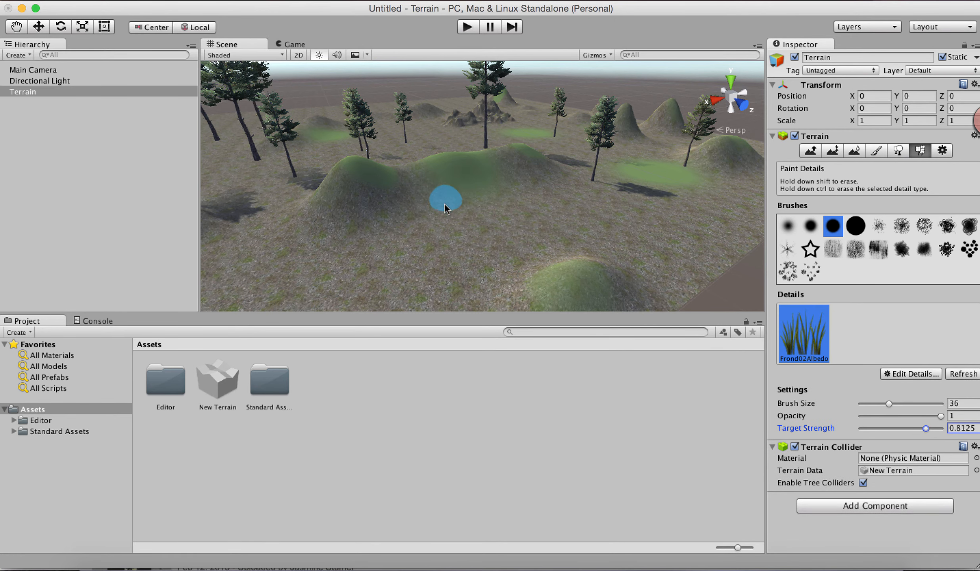
Step: Paint grass detail patches on the ground between the green ridge and the near-edge hill with brush size 36 and opacity 1
click(452, 258)
click(345, 261)
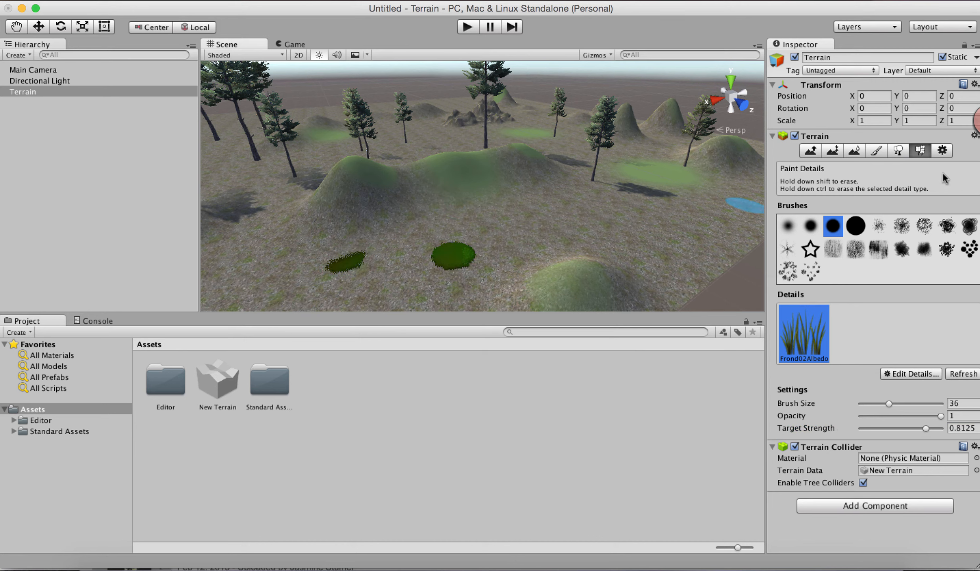
click(511, 242)
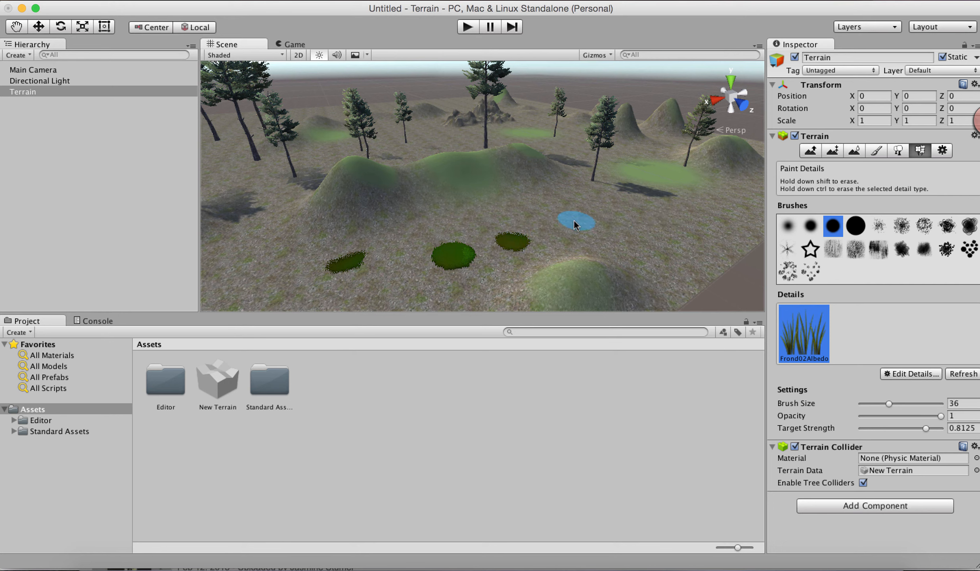
mouse_move(637, 237)
mouse_down()
mouse_move(558, 217)
mouse_move(606, 228)
mouse_up()
scroll(607, 229, down, 2)
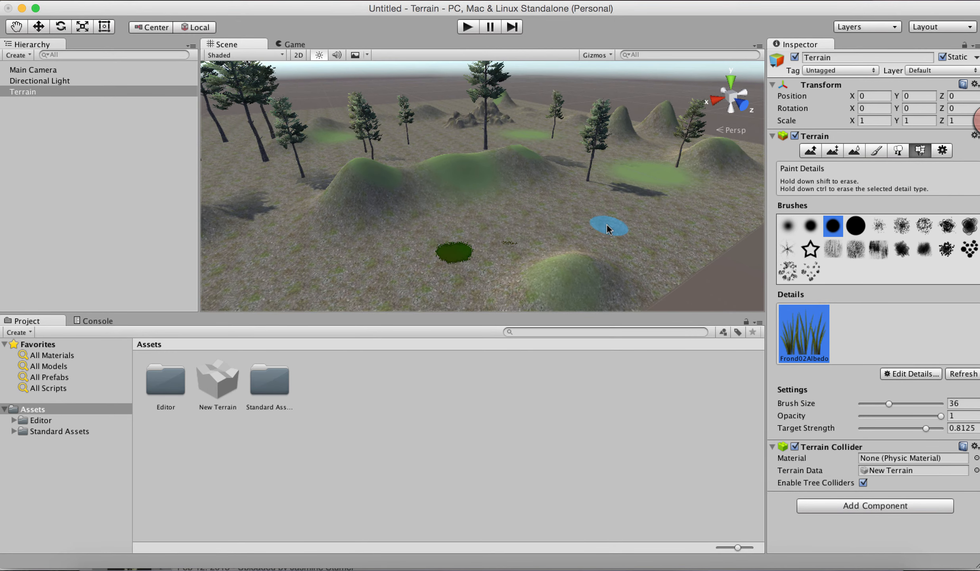
scroll(609, 229, up, 8)
alt+drag(642, 262, 549, 236)
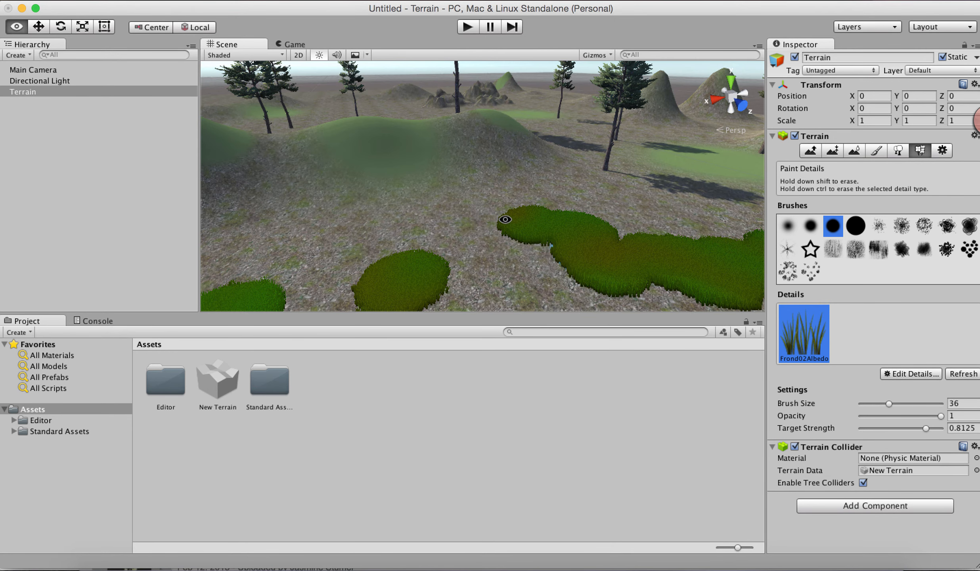
alt+drag(409, 294, 534, 203)
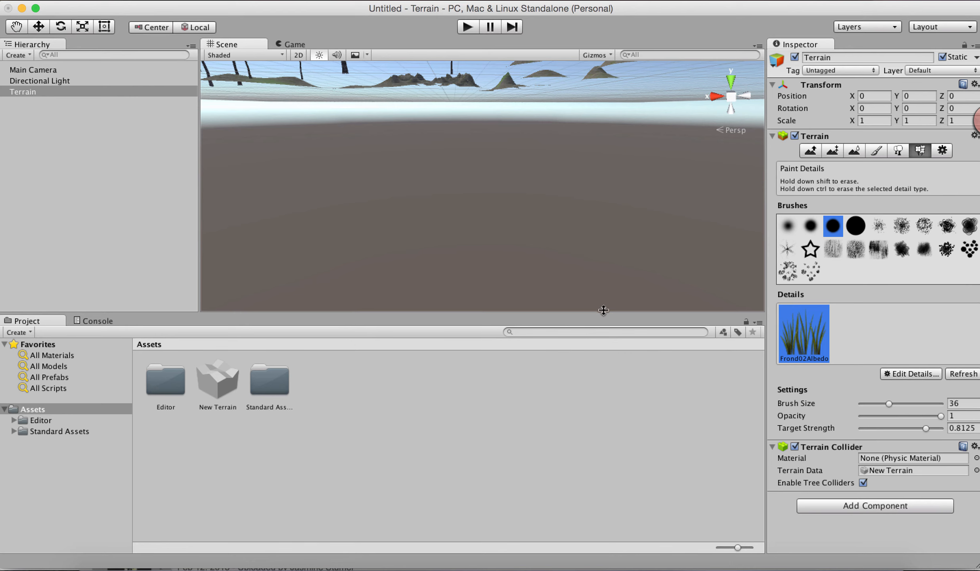
Step: Search the project assets for "fps" and inspect the FPSController prefab
click(607, 331)
text(fps)
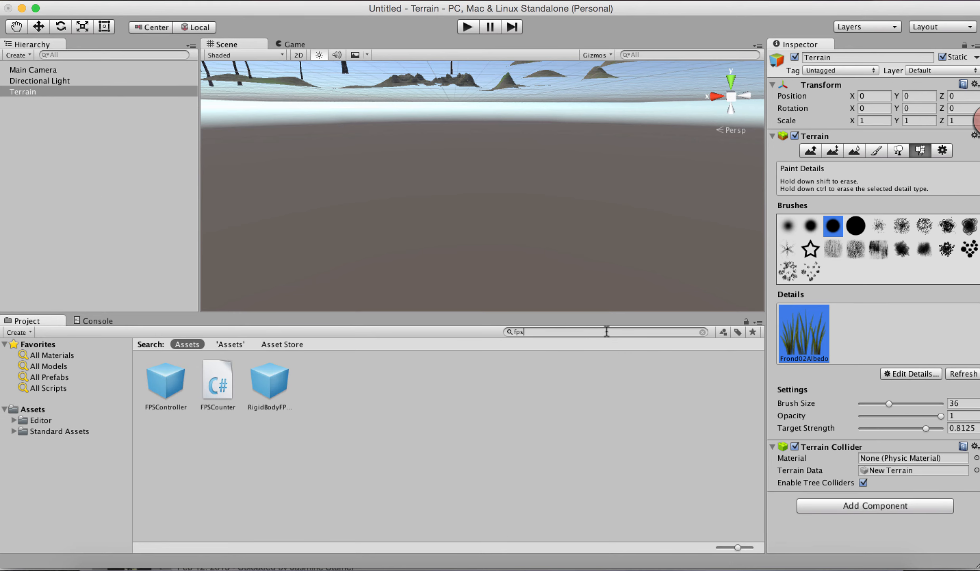
click(168, 375)
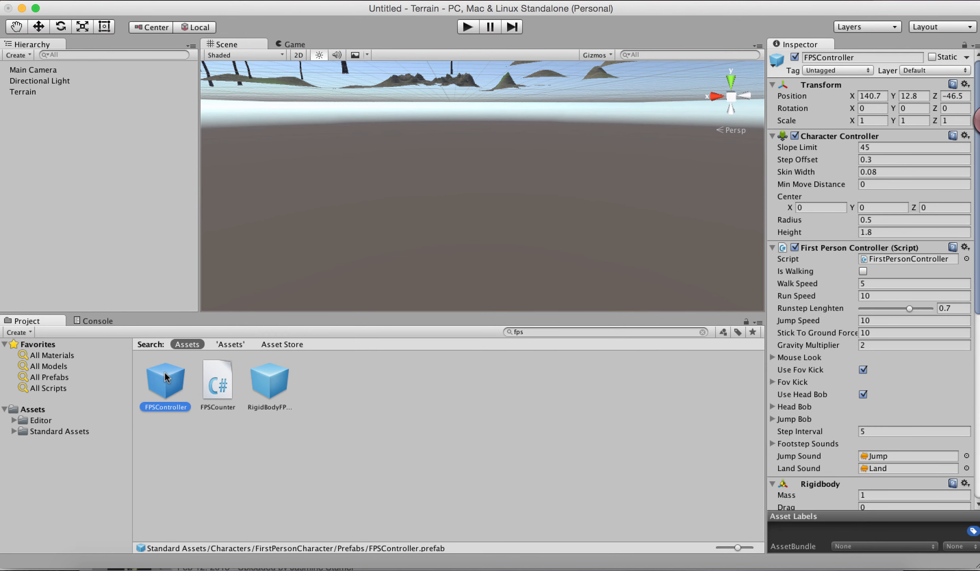
Step: Add the FPSController prefab from Standard Assets > Characters > FirstPersonCharacter > Prefabs to the scene
click(14, 431)
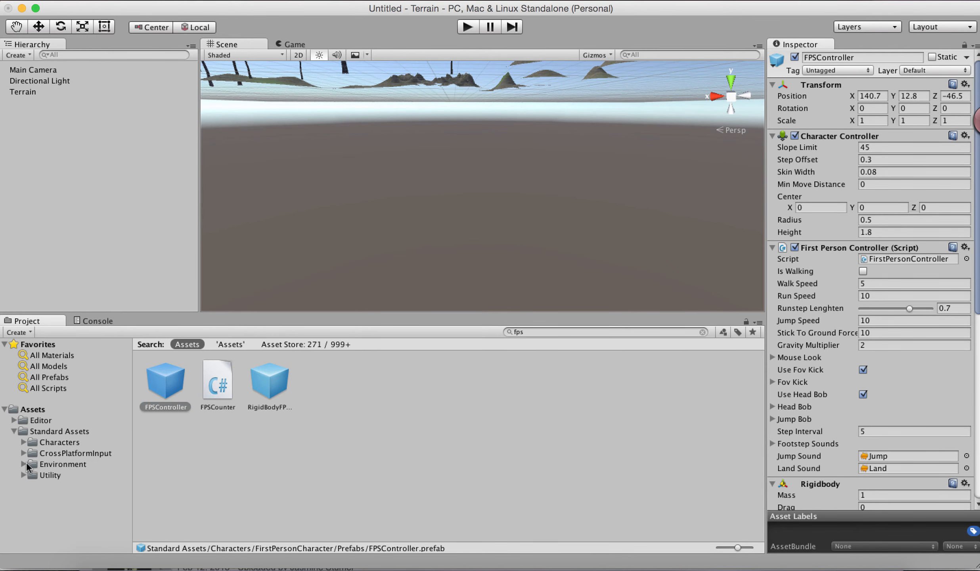
click(24, 442)
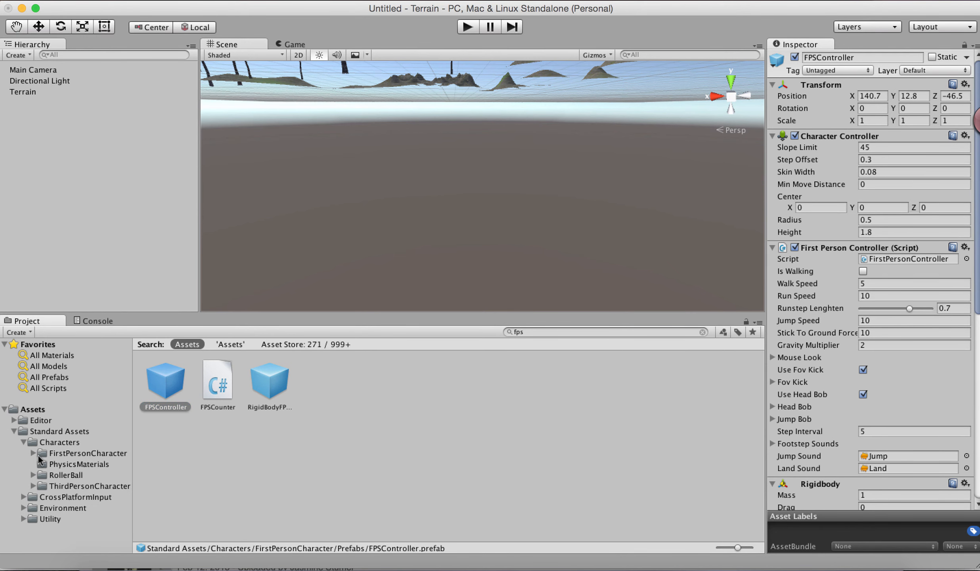
click(54, 453)
click(34, 453)
click(59, 474)
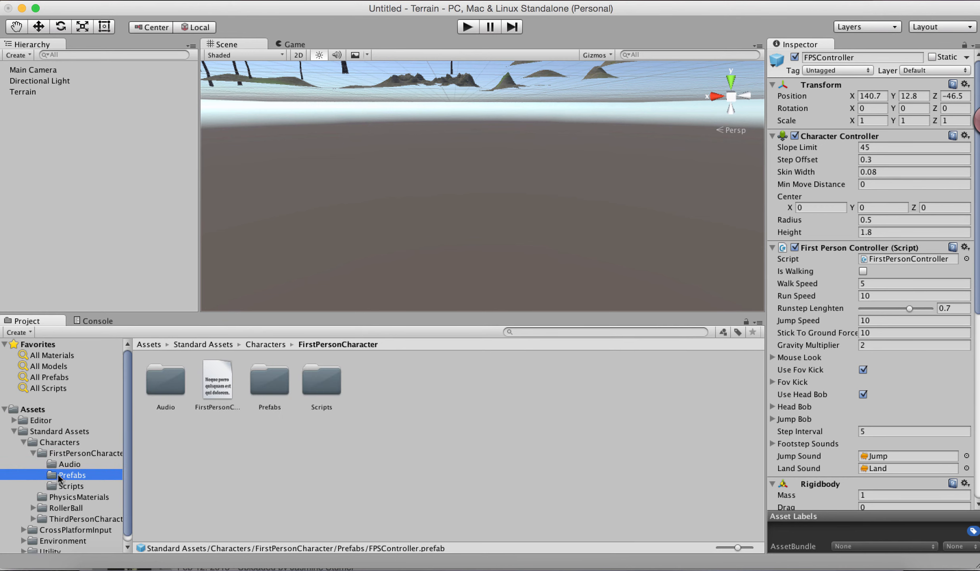
click(168, 402)
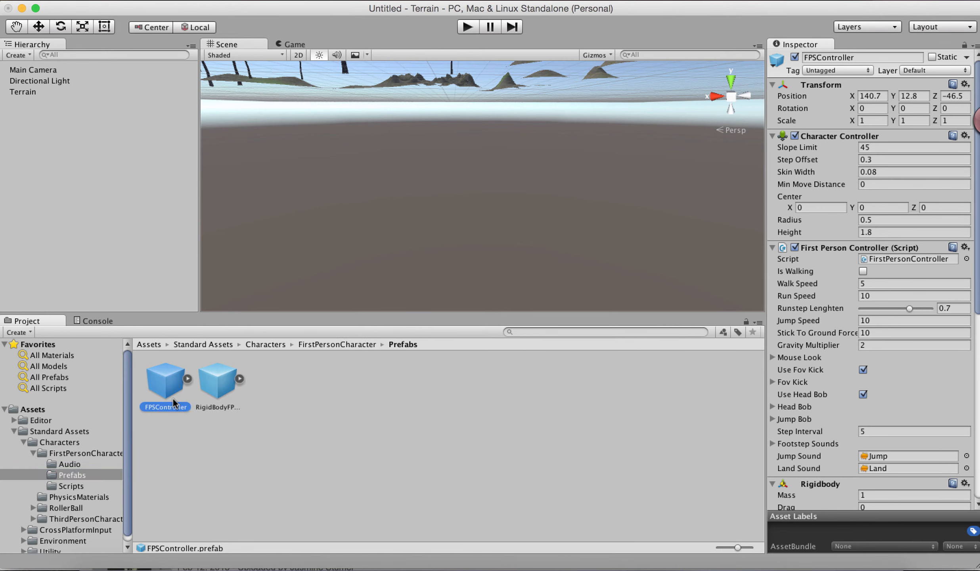
drag(173, 397, 45, 160)
Step: Move the FPSController onto the terrain, to about X 141, Y 19, Z 92
alt+right_drag(546, 228, 382, 188)
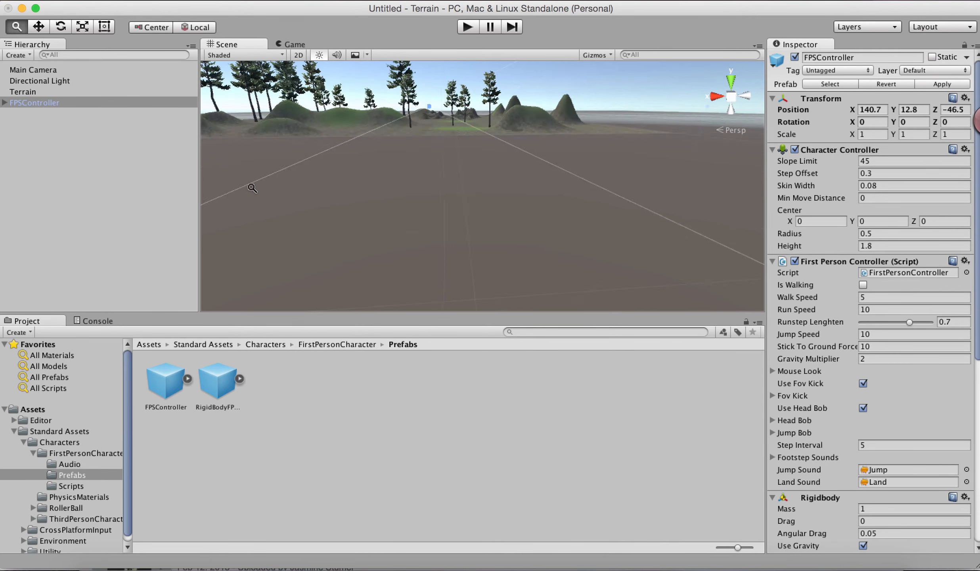
alt+drag(415, 198, 547, 274)
alt+drag(306, 219, 453, 201)
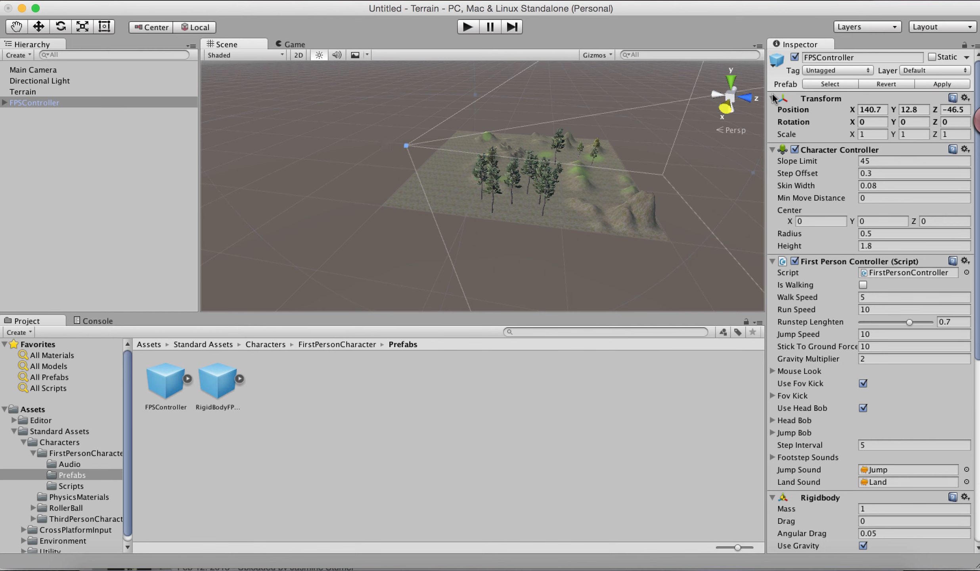
key(w)
mouse_move(447, 155)
mouse_down()
mouse_move(436, 154)
mouse_move(457, 144)
mouse_up()
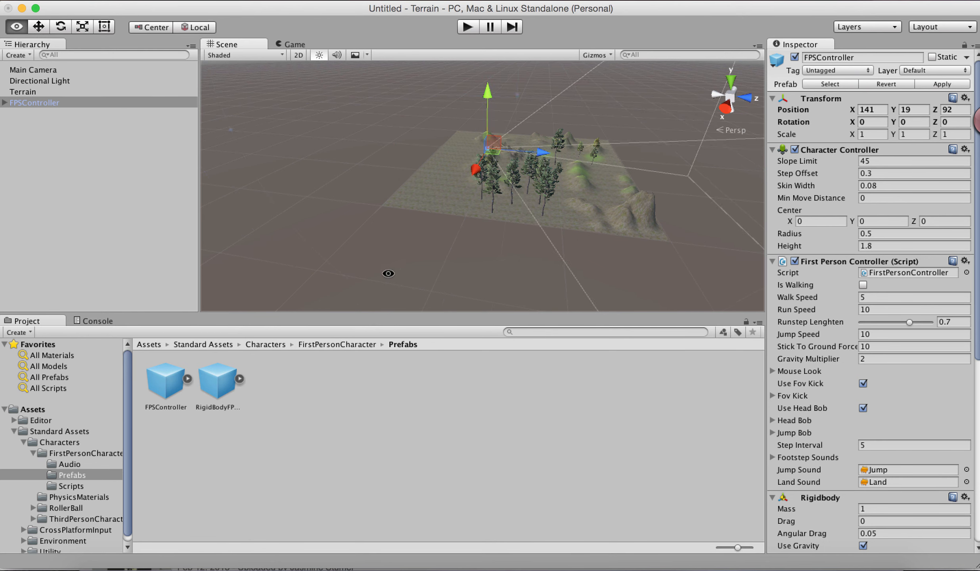
Step: Delete the Main Camera from the scene and select the FirstPersonCharacter camera nested in the FPSController
alt+drag(390, 277, 420, 240)
click(21, 70)
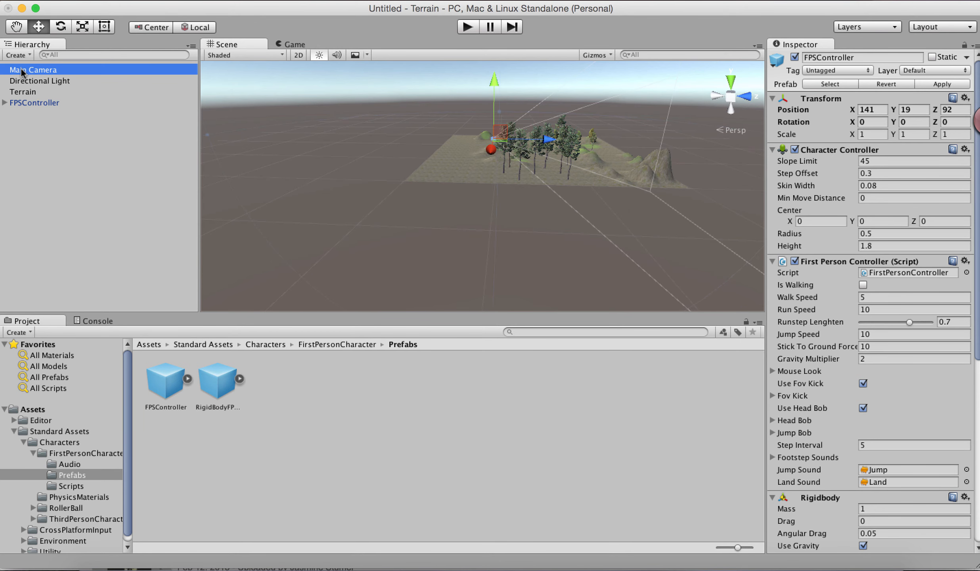
right_click(21, 70)
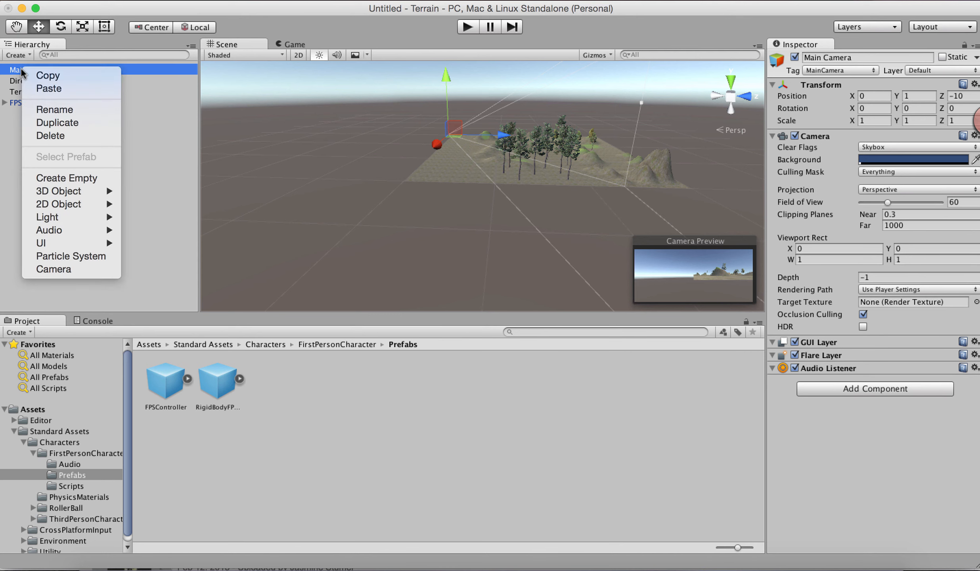
click(29, 131)
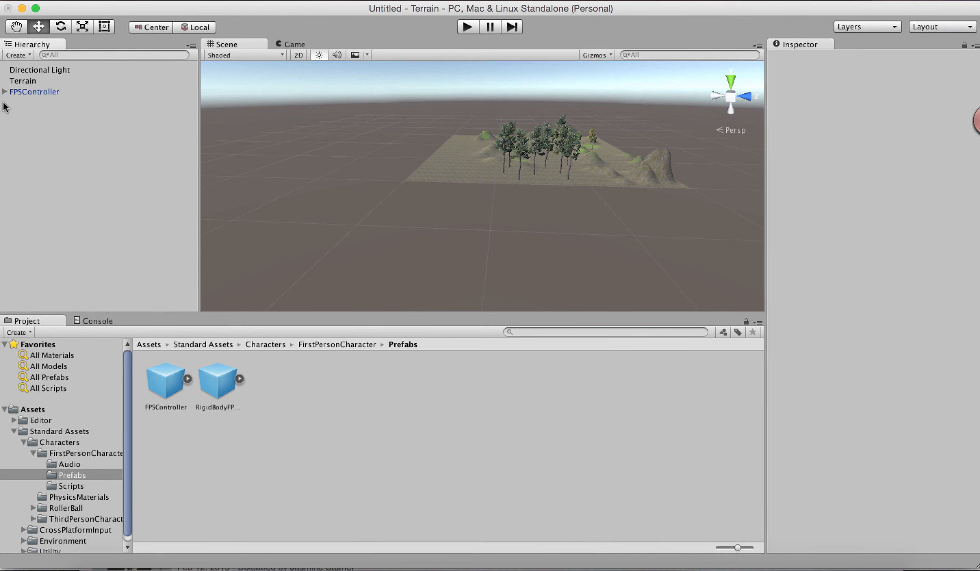
click(4, 92)
click(44, 104)
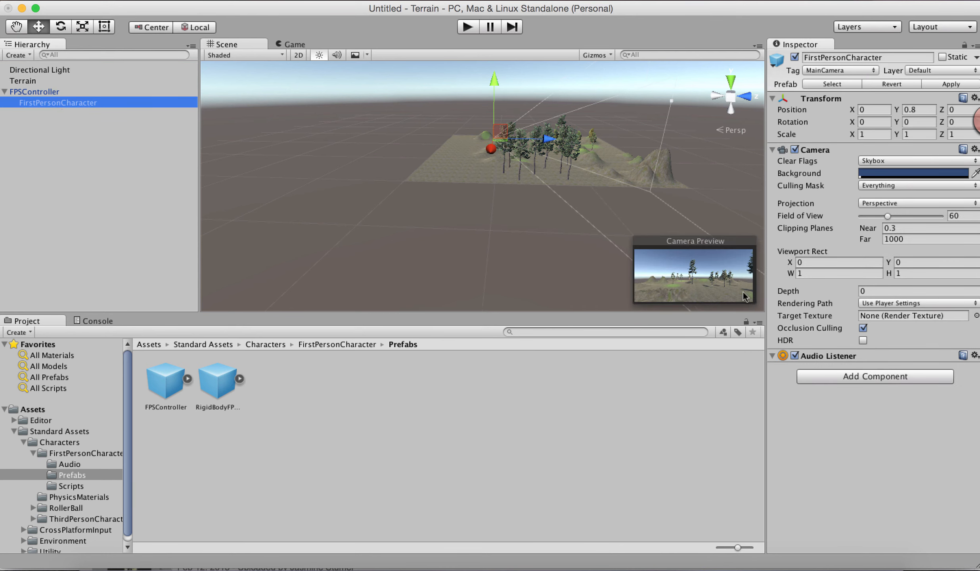
Step: Play-test the scene by walking the first-person character forward across the terrain, past the rocky hill and towards the conifer trees
click(467, 27)
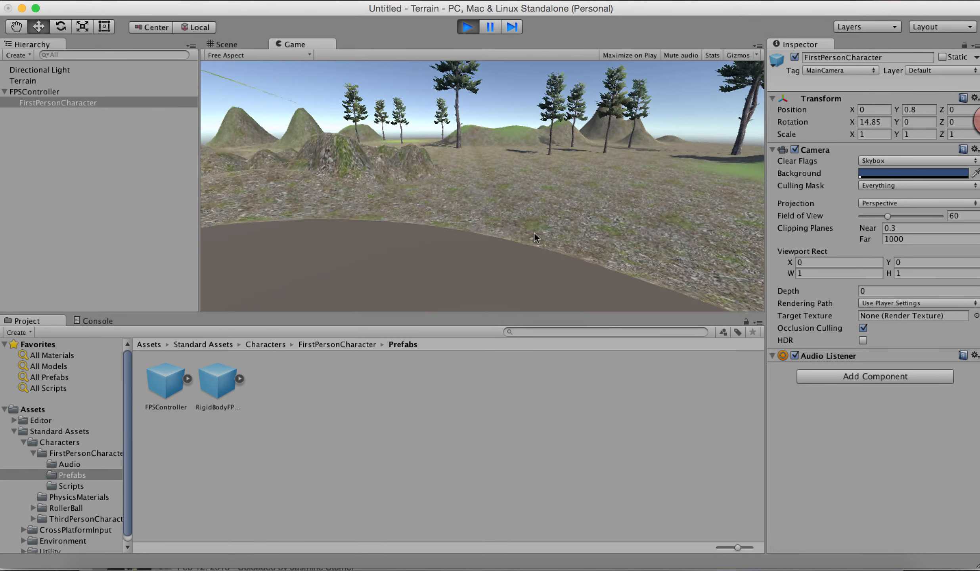
key(w)
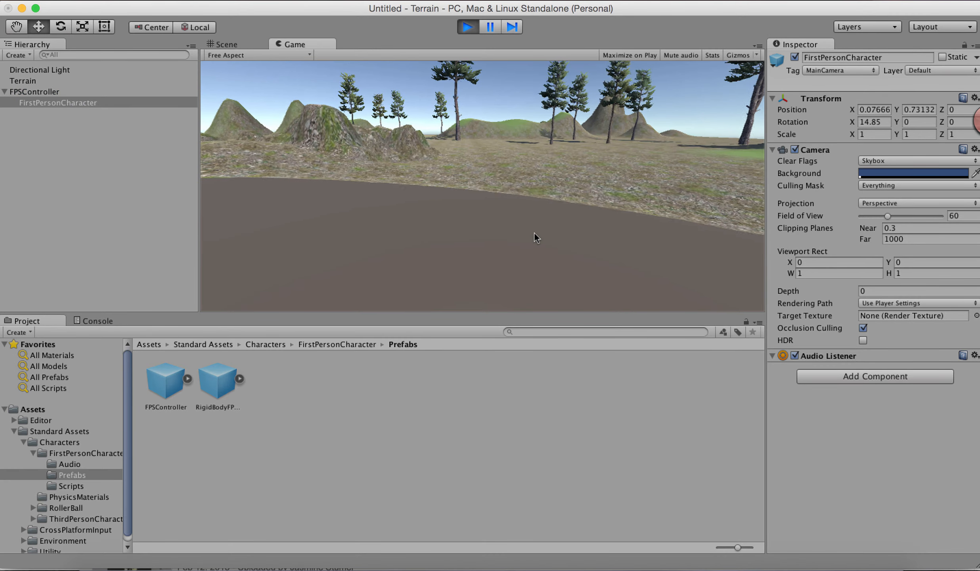
key(w)
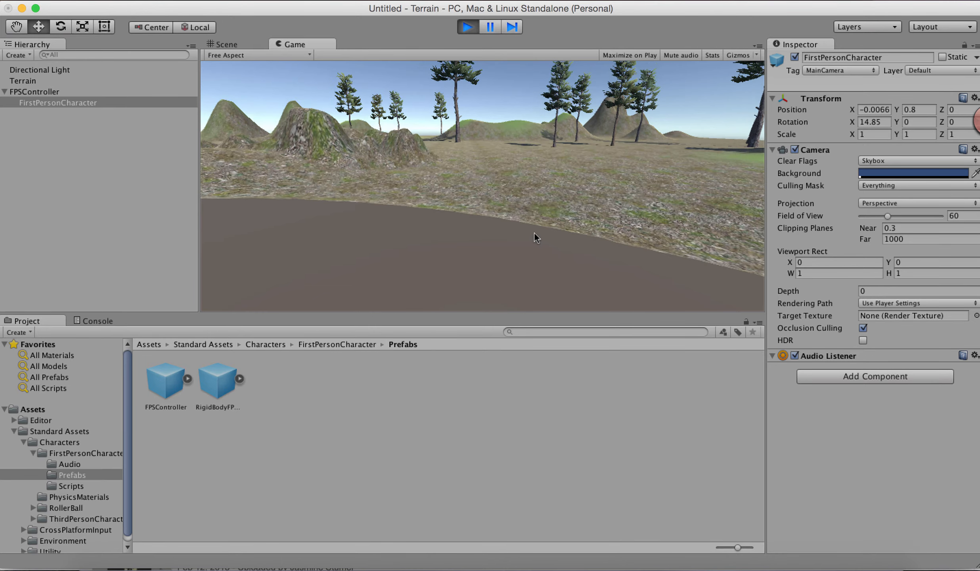
key(w)
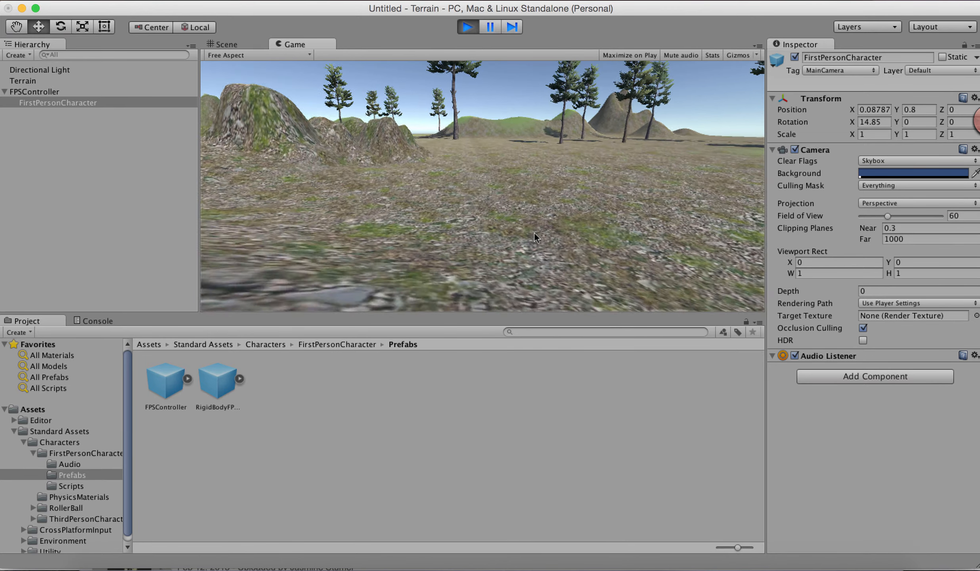
key(w)
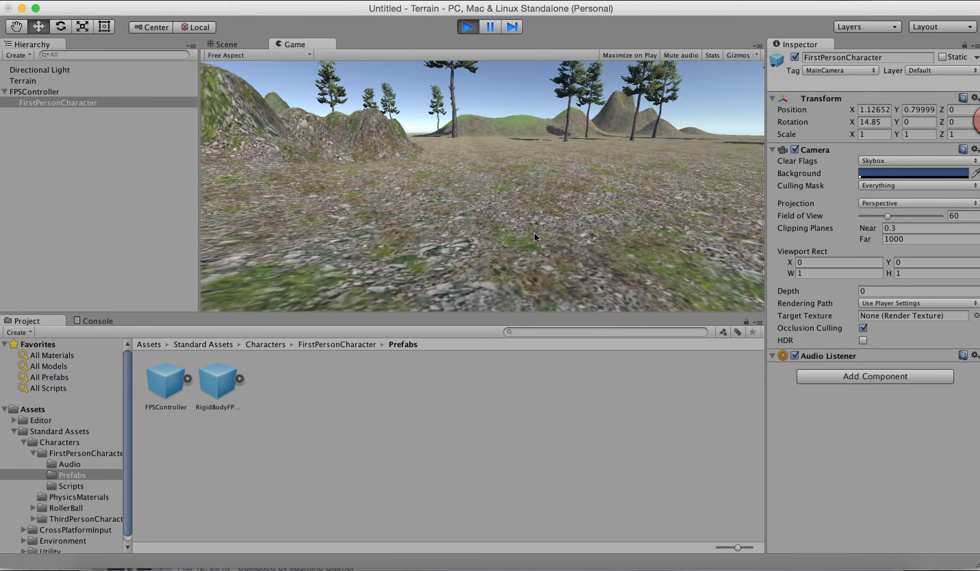
key(w)
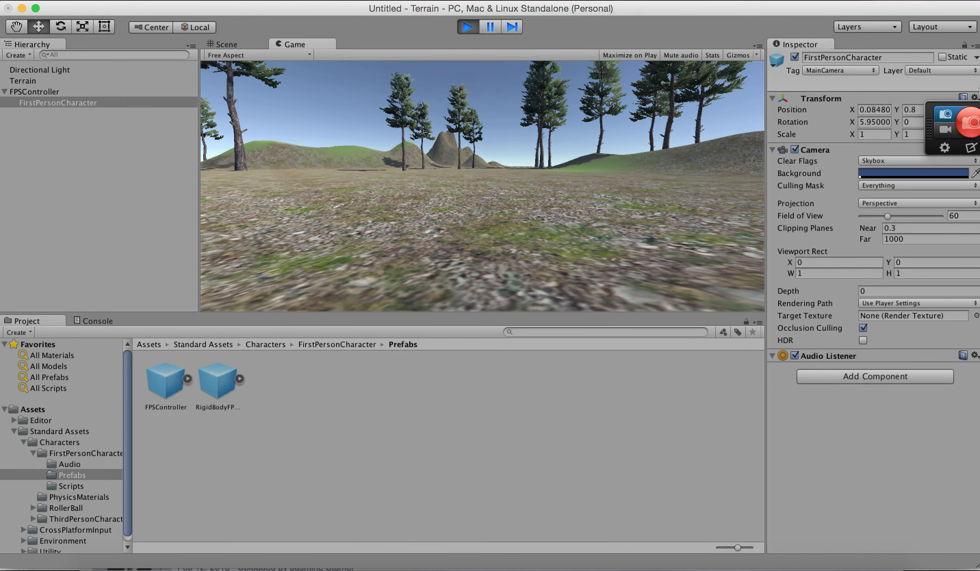
key(w)
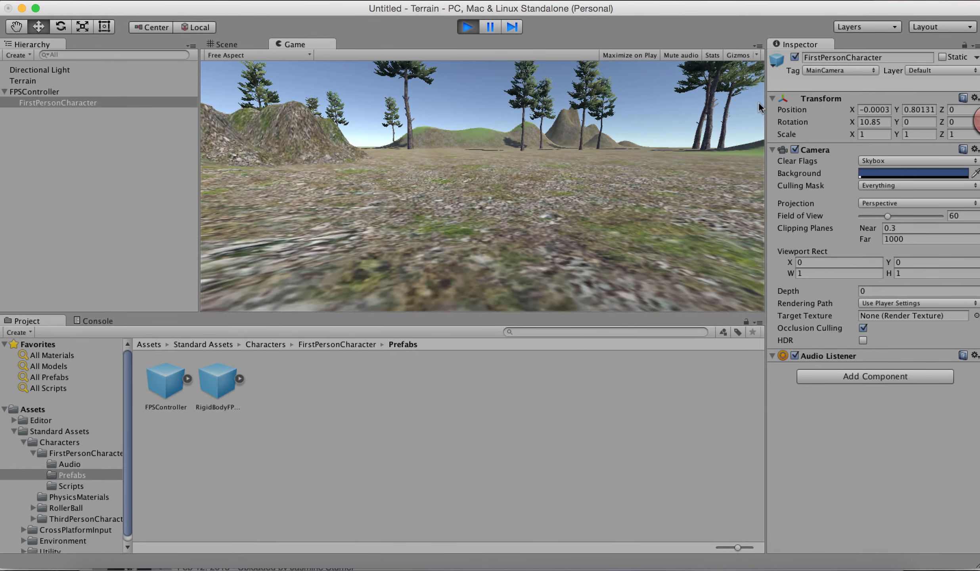
key(w)
key(w)
key(w)
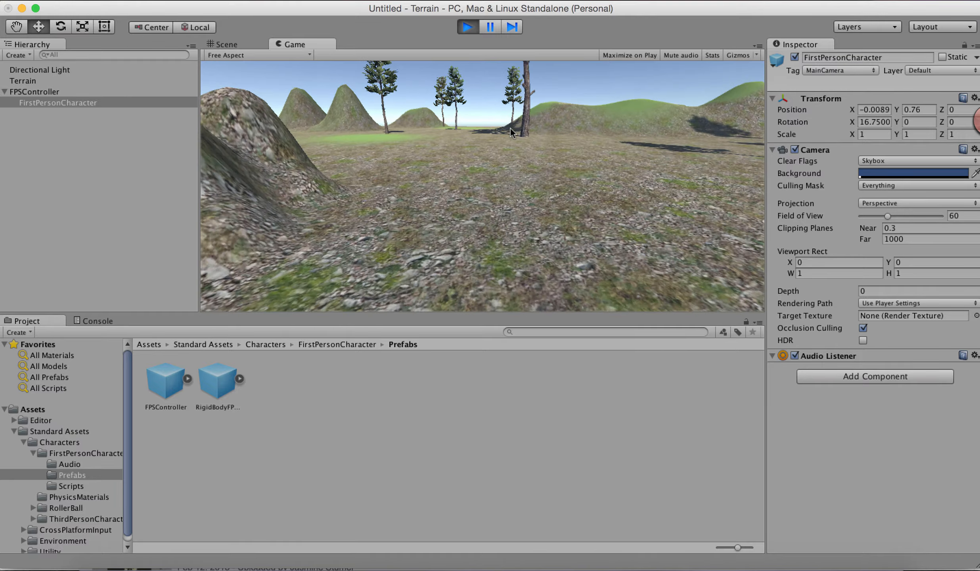